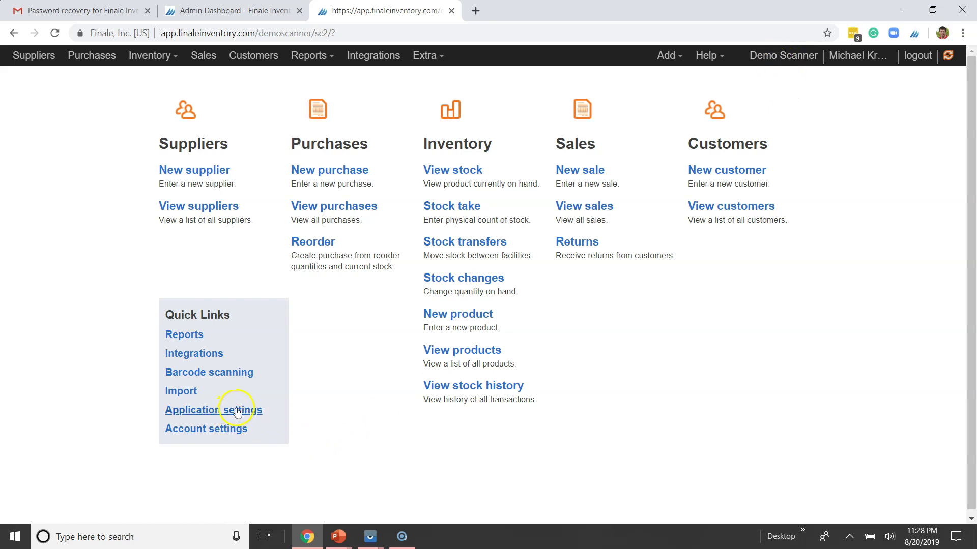
Check the product application settings for using lot identifiers to track stock and the default lot identifier format, and return to the home page.
{"action": "left_click", "coordinate": [774, 62]}
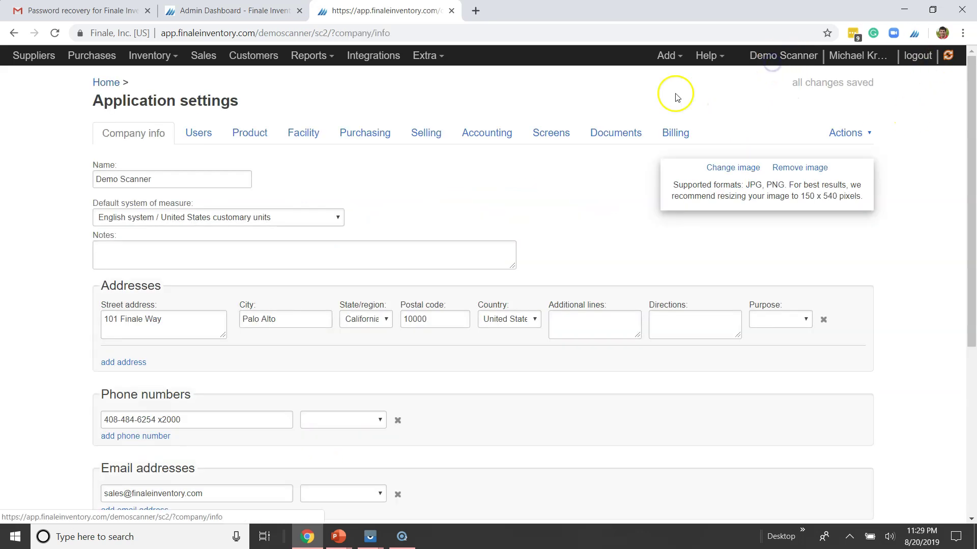
{"action": "left_click", "coordinate": [232, 141]}
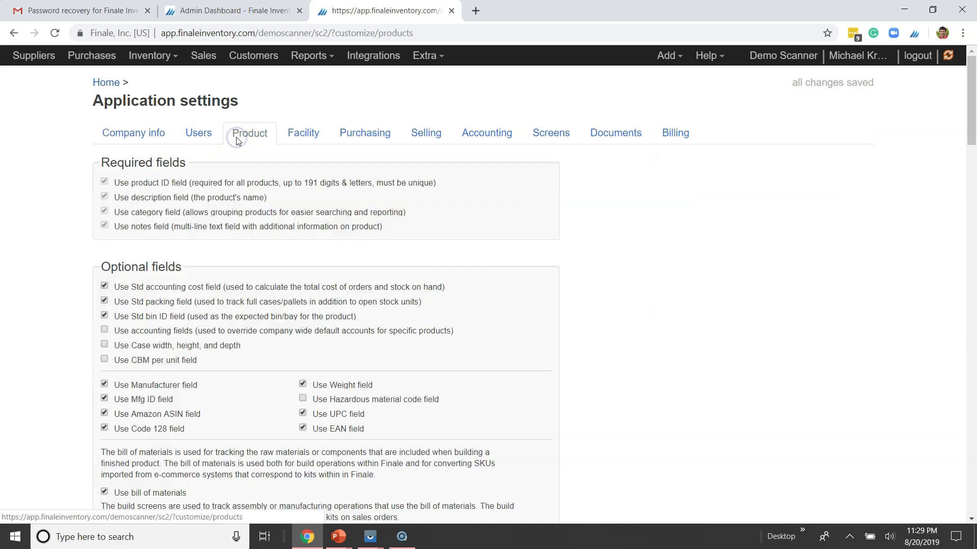
{"action": "scroll", "coordinate": [316, 264], "scroll_direction": "down", "scroll_amount": 4}
{"action": "scroll", "coordinate": [316, 264], "scroll_direction": "down", "scroll_amount": 1}
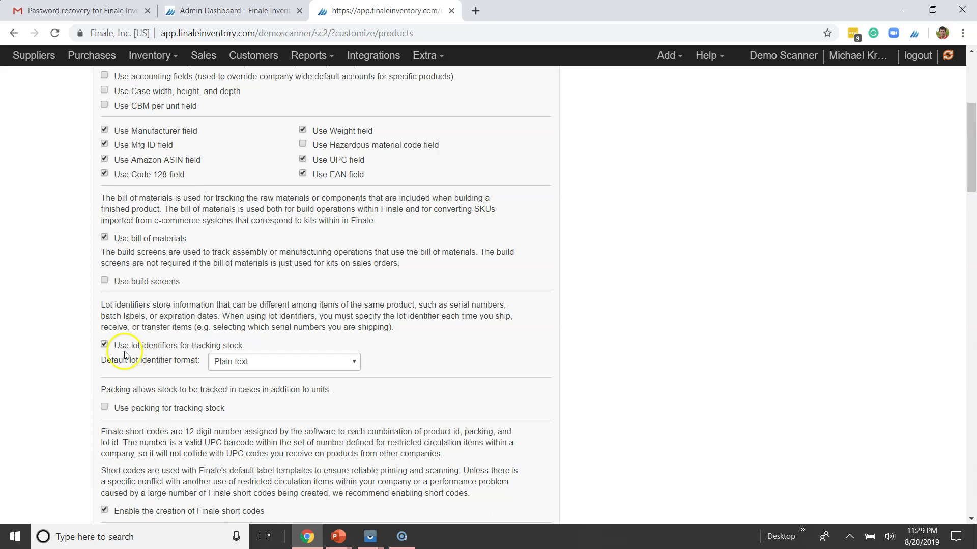
{"action": "left_click", "coordinate": [286, 364]}
{"action": "left_click", "coordinate": [246, 431]}
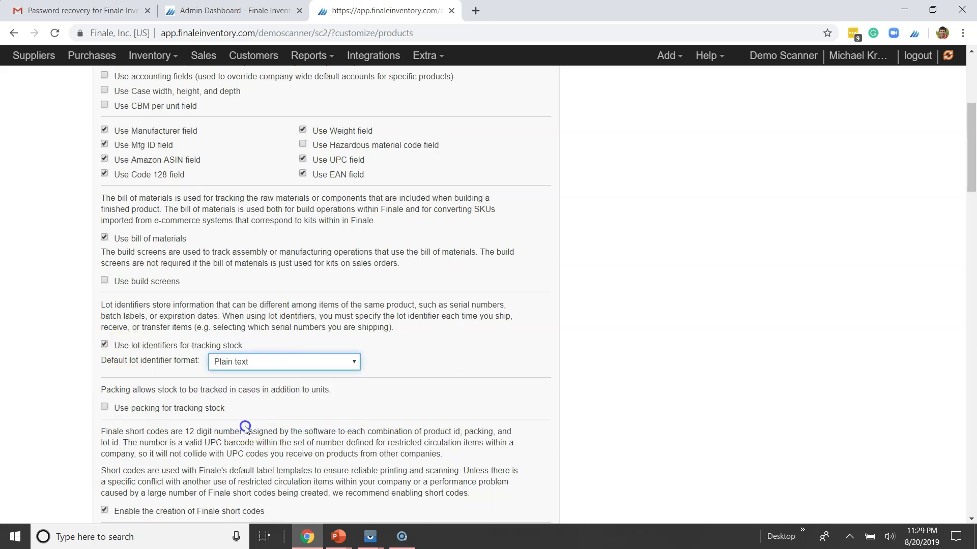
{"action": "scroll", "coordinate": [559, 315], "scroll_direction": "up", "scroll_amount": 5}
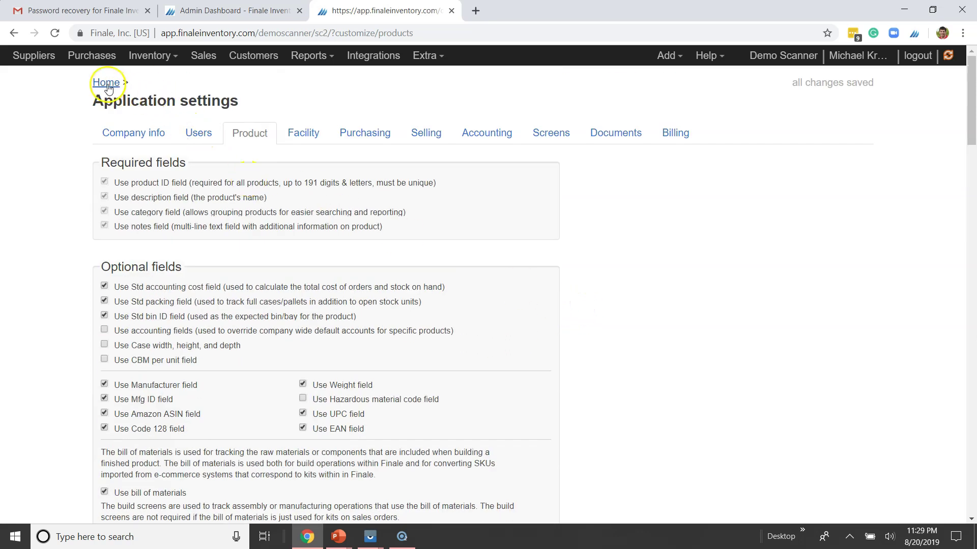
{"action": "left_click", "coordinate": [106, 82]}
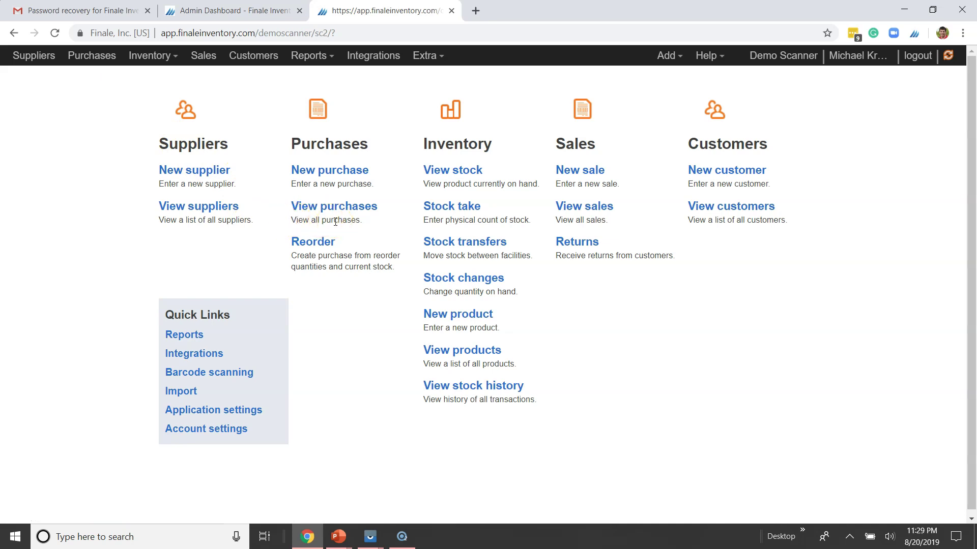
Switch to the TC55 scanner window and set RCV type qty to No in the scanner's settings.
{"action": "key", "text": "alt+Tab"}
{"action": "key", "text": "alt+Tab"}
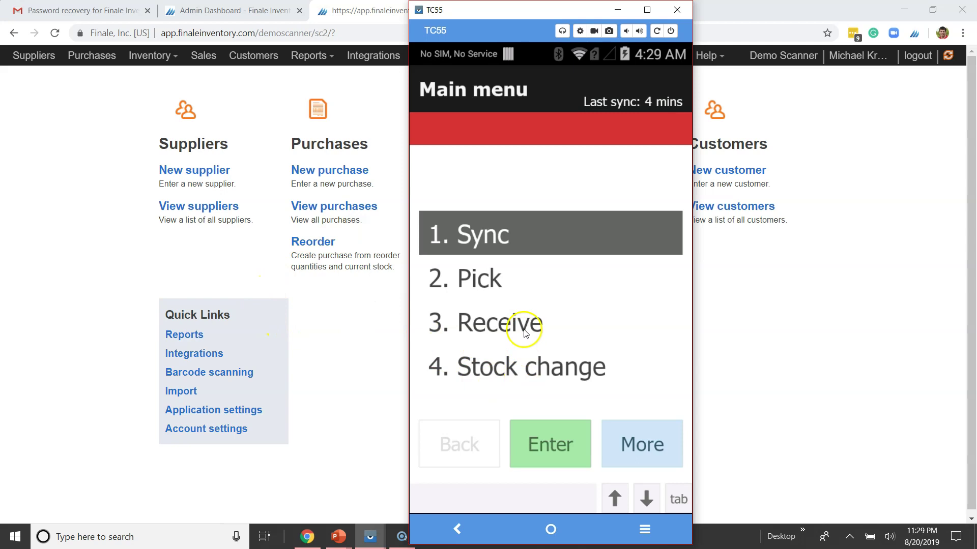
{"action": "left_click", "coordinate": [640, 445]}
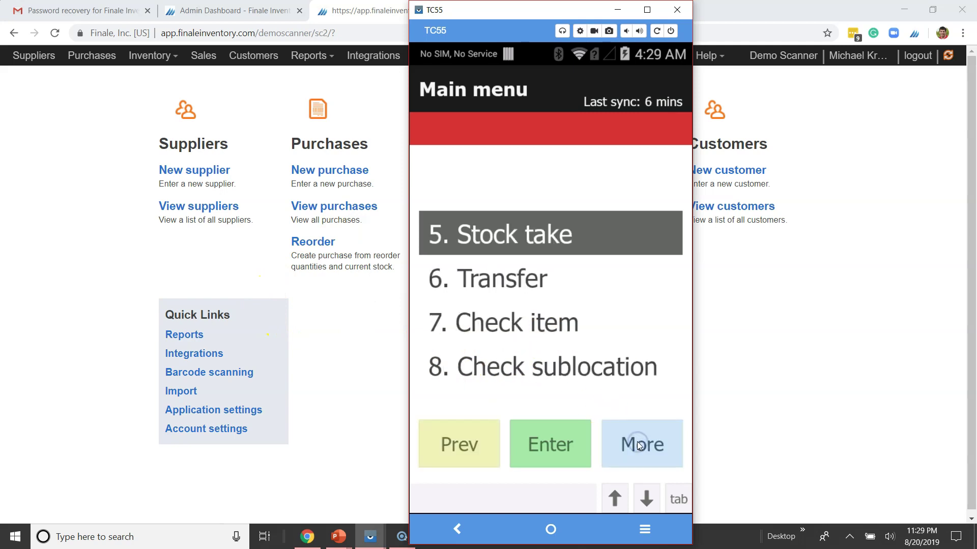
{"action": "left_click", "coordinate": [640, 445]}
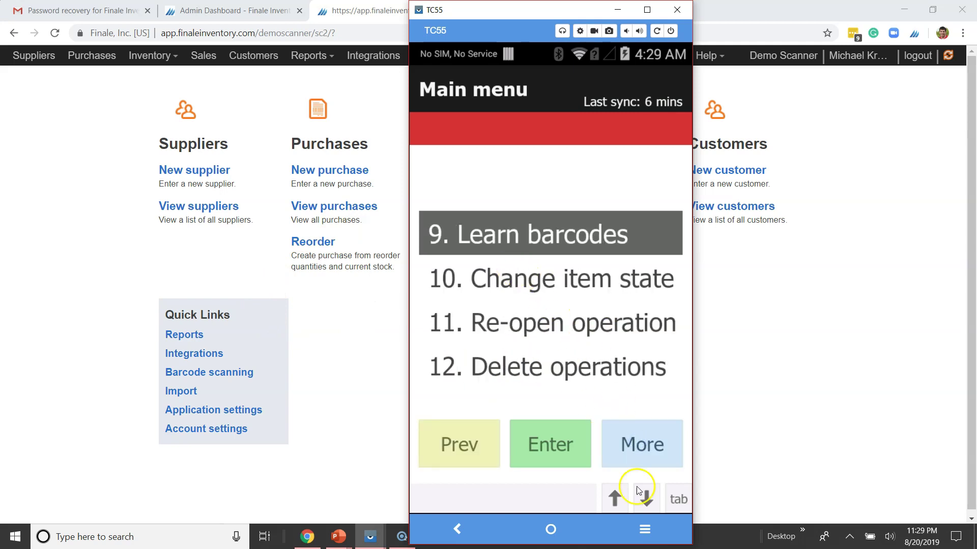
{"action": "double_click", "coordinate": [642, 446]}
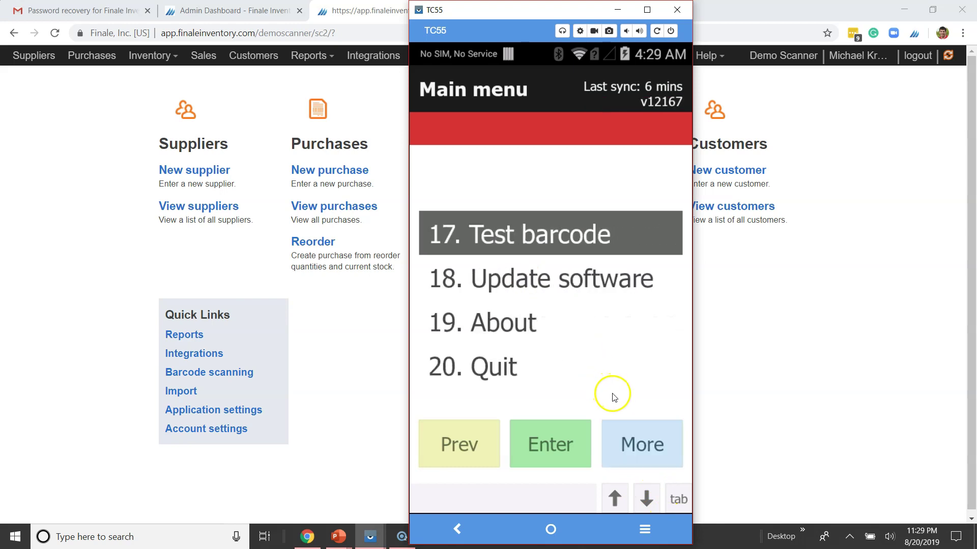
{"action": "left_click", "coordinate": [484, 443]}
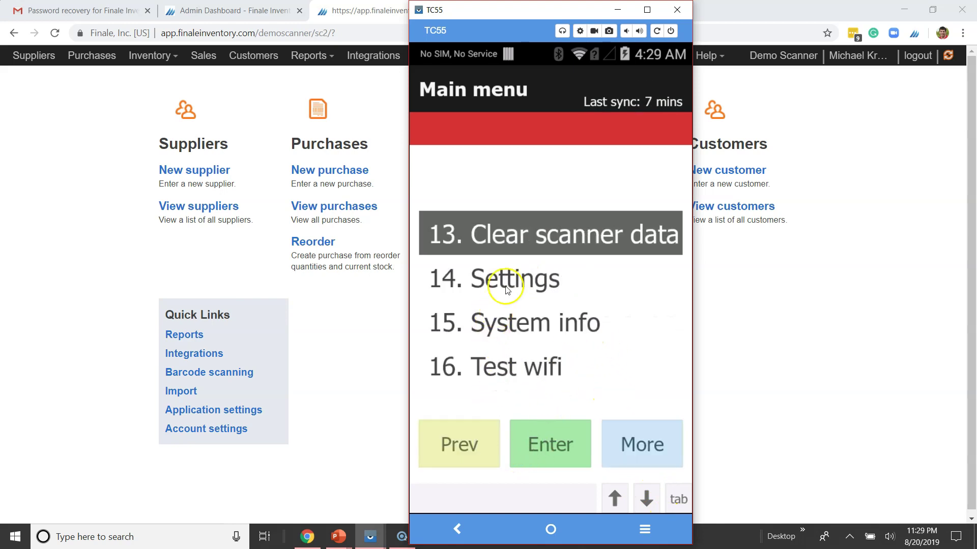
{"action": "left_click", "coordinate": [507, 280]}
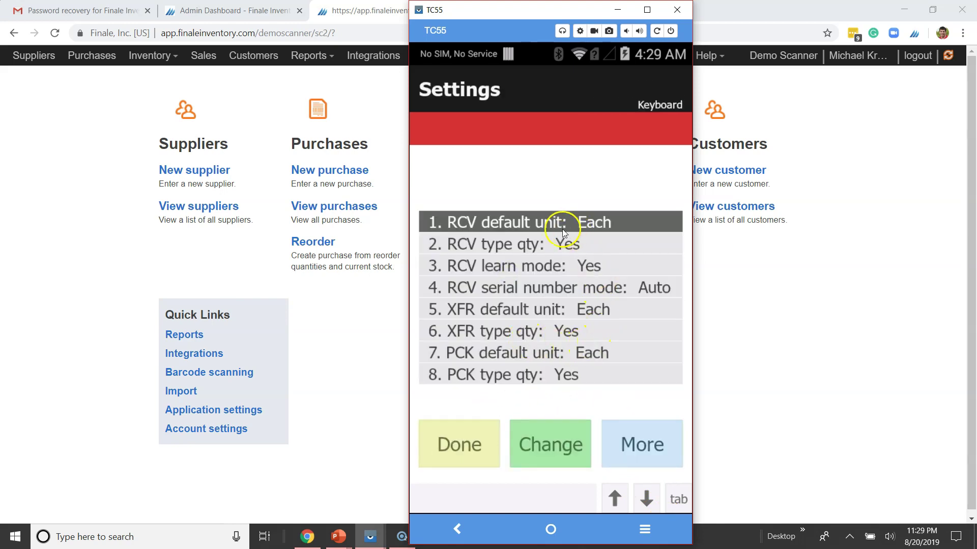
{"action": "left_click", "coordinate": [490, 248]}
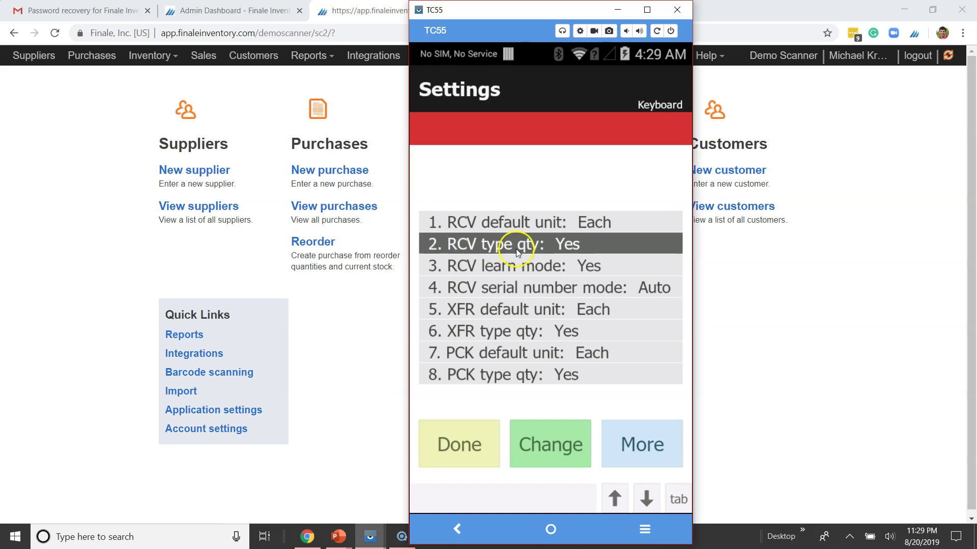
{"action": "left_click", "coordinate": [562, 432]}
{"action": "left_click", "coordinate": [562, 432]}
Check the RCV learn mode and RCV serial number mode settings, and finish the settings to return to the main menu.
{"action": "left_click", "coordinate": [558, 267]}
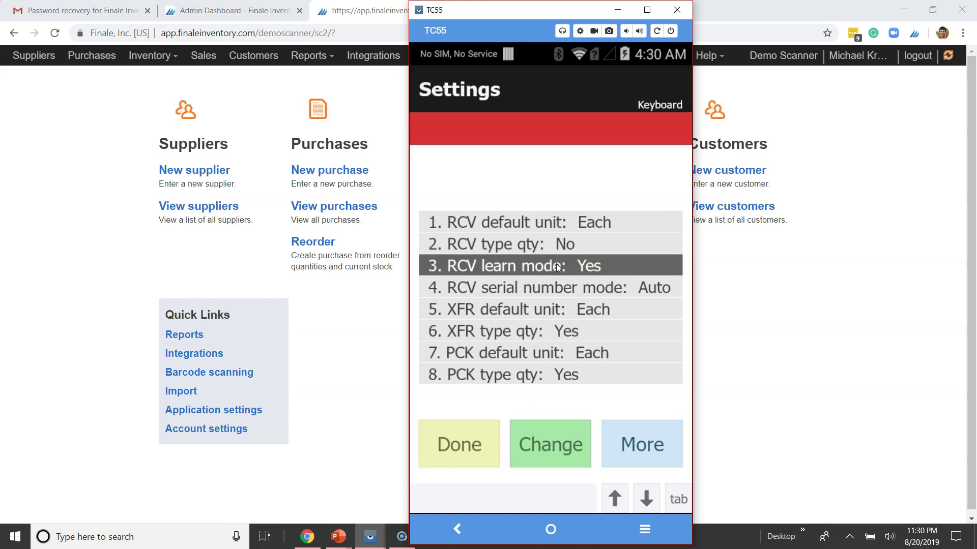
{"action": "left_click", "coordinate": [585, 270]}
{"action": "left_click", "coordinate": [581, 292]}
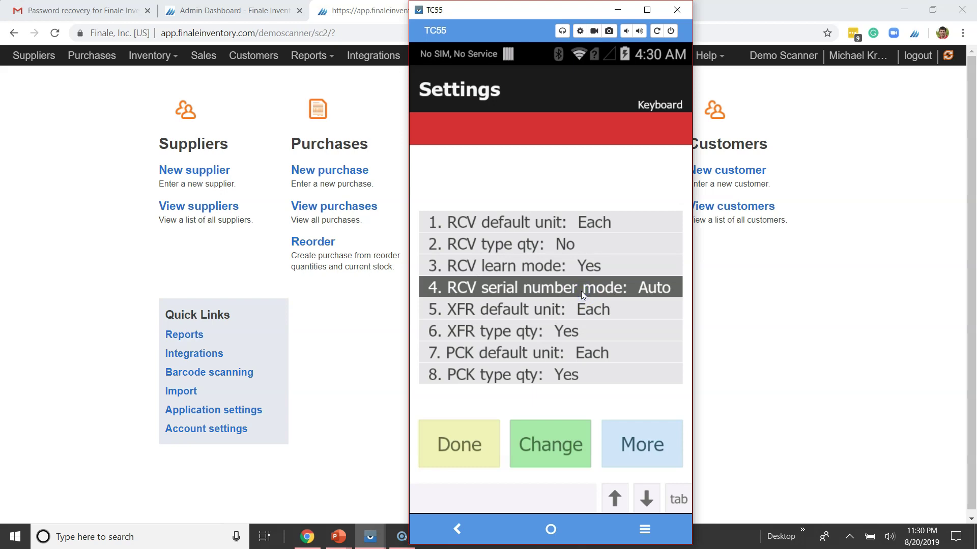
{"action": "left_click", "coordinate": [635, 286]}
{"action": "left_click", "coordinate": [477, 435]}
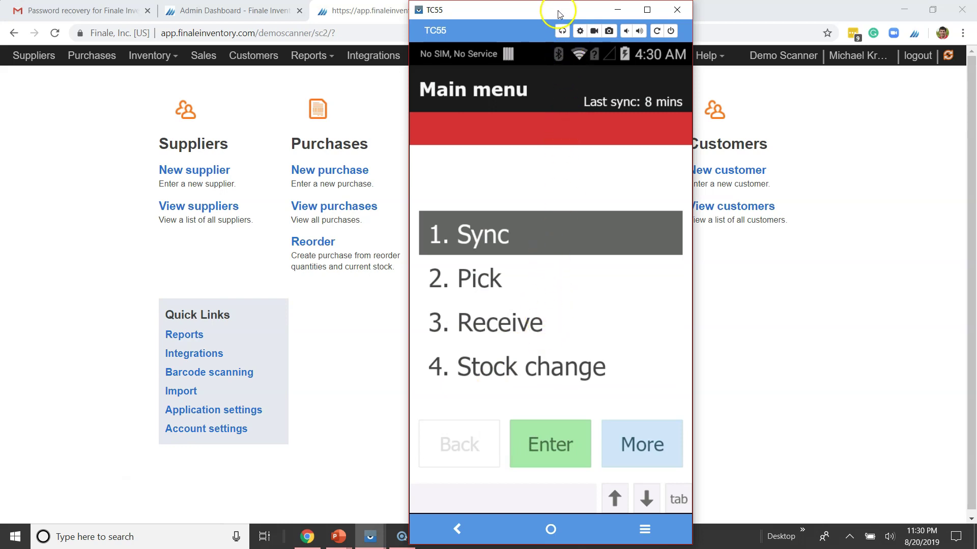
Show the purchases list in the browser without the scanner window and open the not-yet-received Big Vendor purchase order.
{"action": "left_click", "coordinate": [349, 209]}
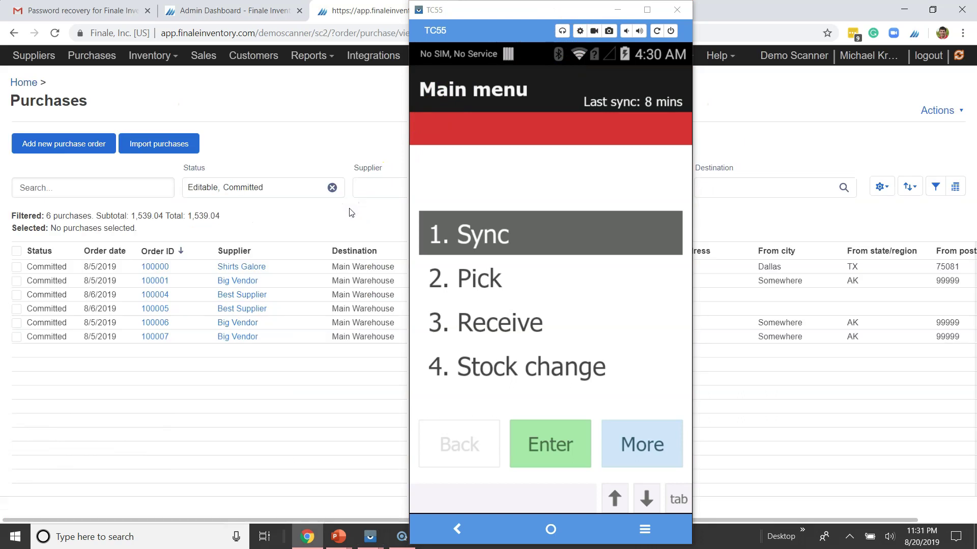
{"action": "left_click", "coordinate": [619, 10]}
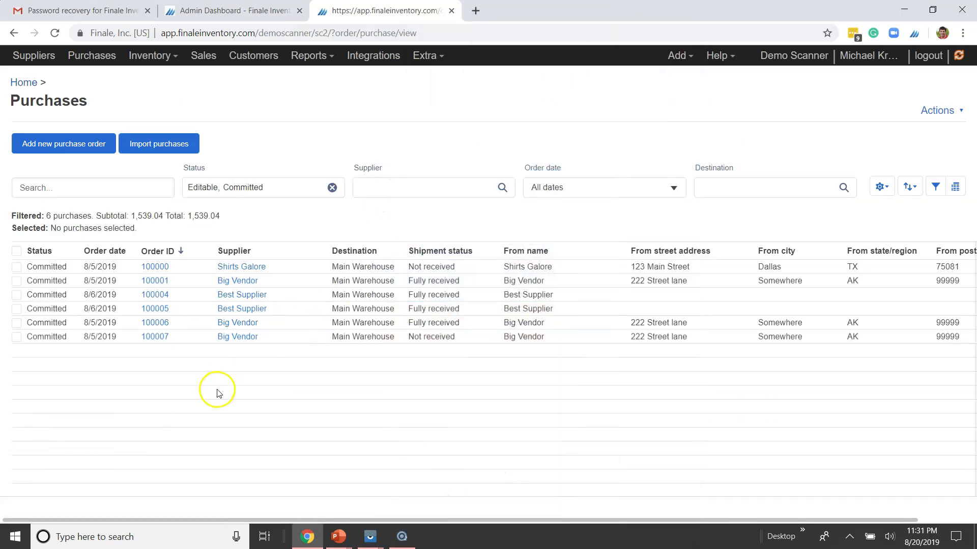
{"action": "left_click", "coordinate": [158, 340]}
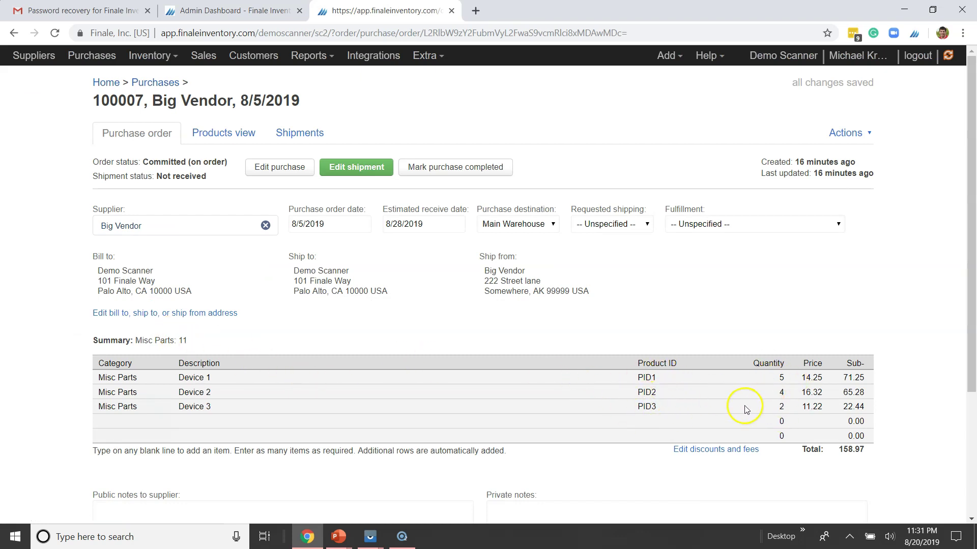
Print the purchase order with Finale barcodes as a PDF and return to the order page.
{"action": "left_click", "coordinate": [846, 133]}
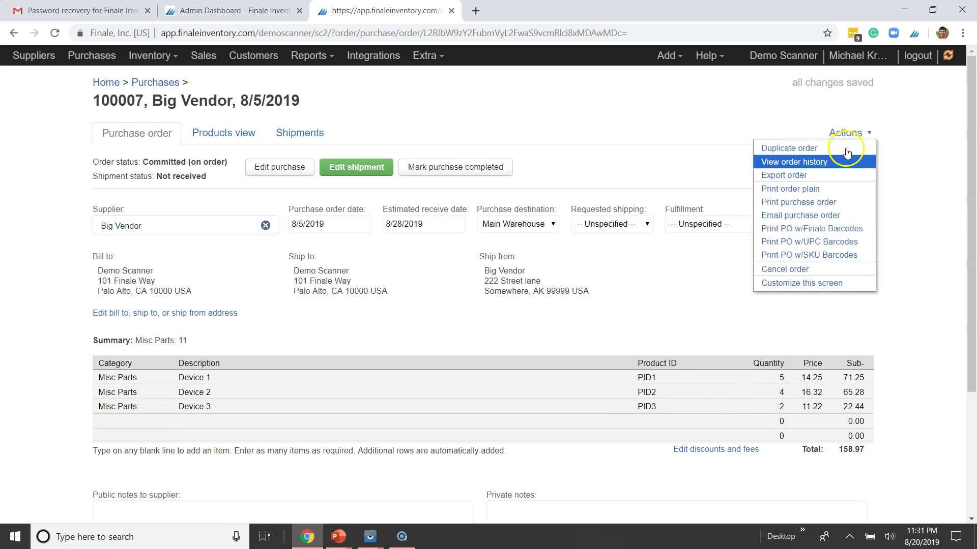
{"action": "left_click", "coordinate": [840, 229]}
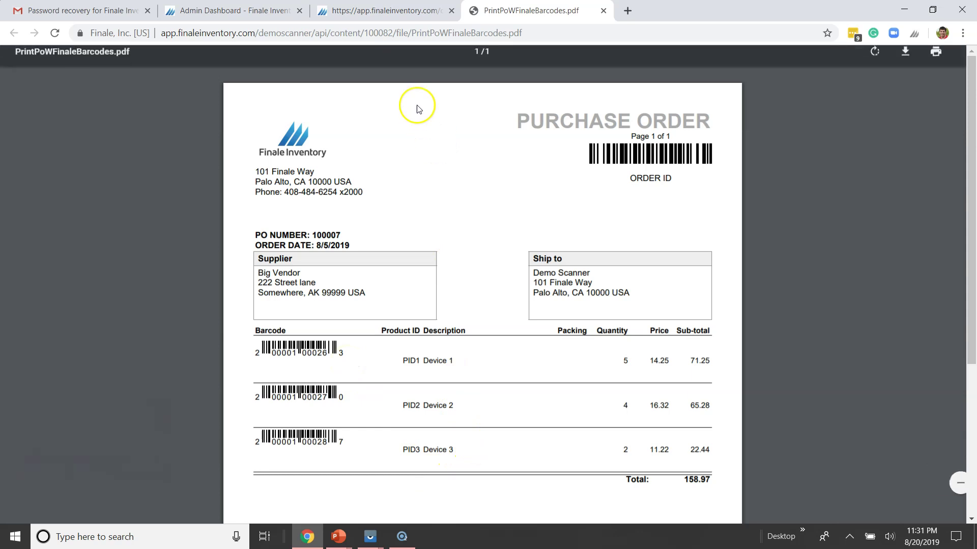
{"action": "left_click", "coordinate": [395, 12]}
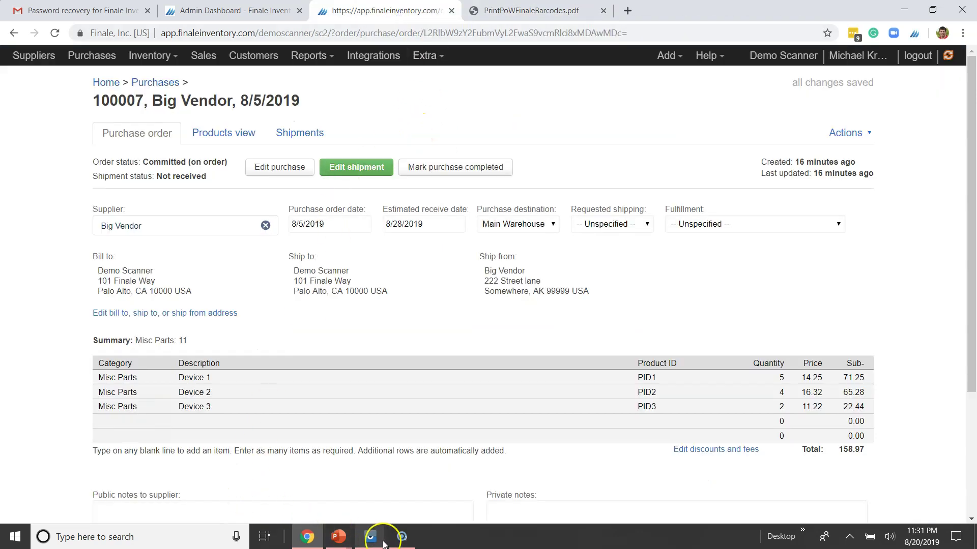
Switch to the TC55 scanner window and sync the scanner over wifi as scanner1.
{"action": "key", "text": "alt+Tab"}
{"action": "key", "text": "alt+Tab"}
{"action": "key", "text": "alt+Tab"}
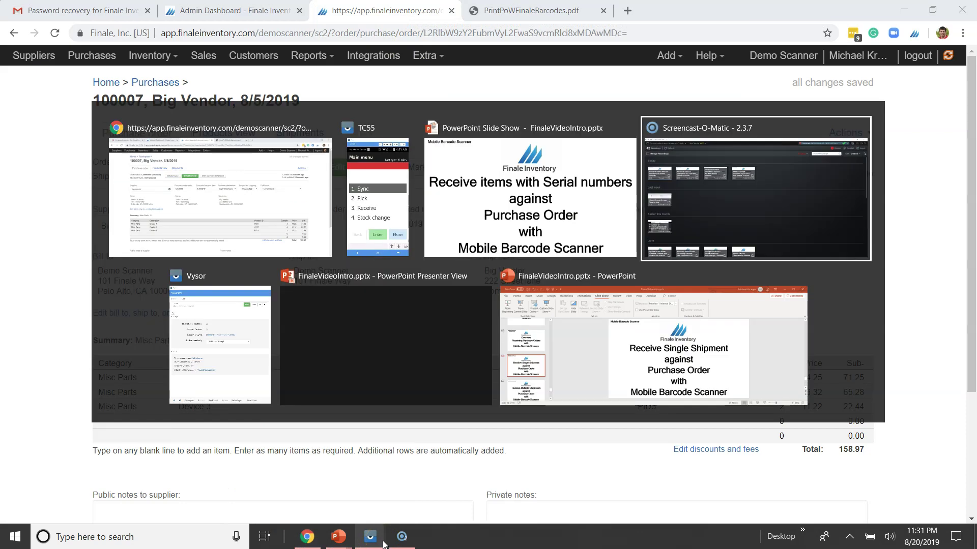
{"action": "key", "text": "alt+Tab"}
{"action": "key", "text": "alt+Tab"}
{"action": "key", "text": "alt+Tab"}
{"action": "key", "text": "alt+Tab"}
{"action": "key", "text": "alt+Tab"}
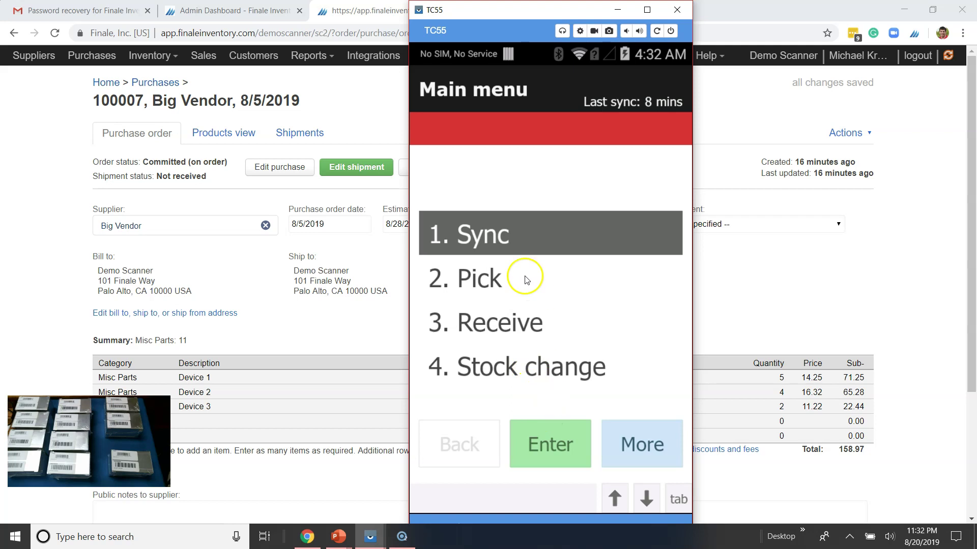
{"action": "left_click", "coordinate": [505, 231]}
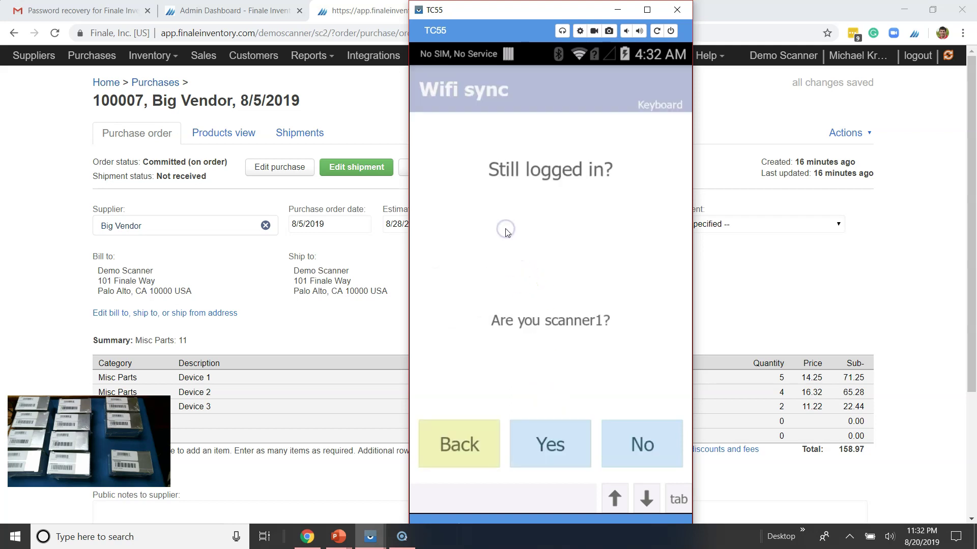
{"action": "left_click", "coordinate": [560, 451]}
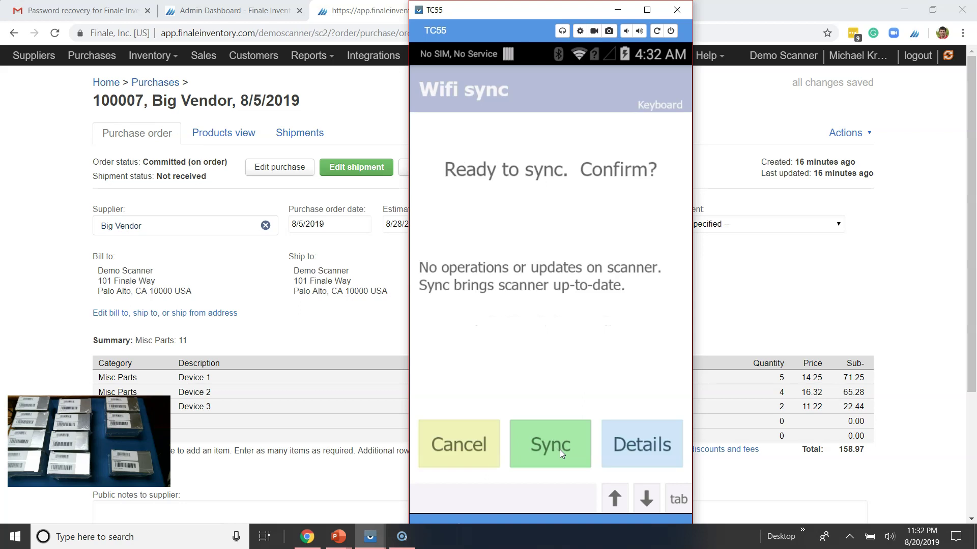
{"action": "left_click", "coordinate": [559, 449]}
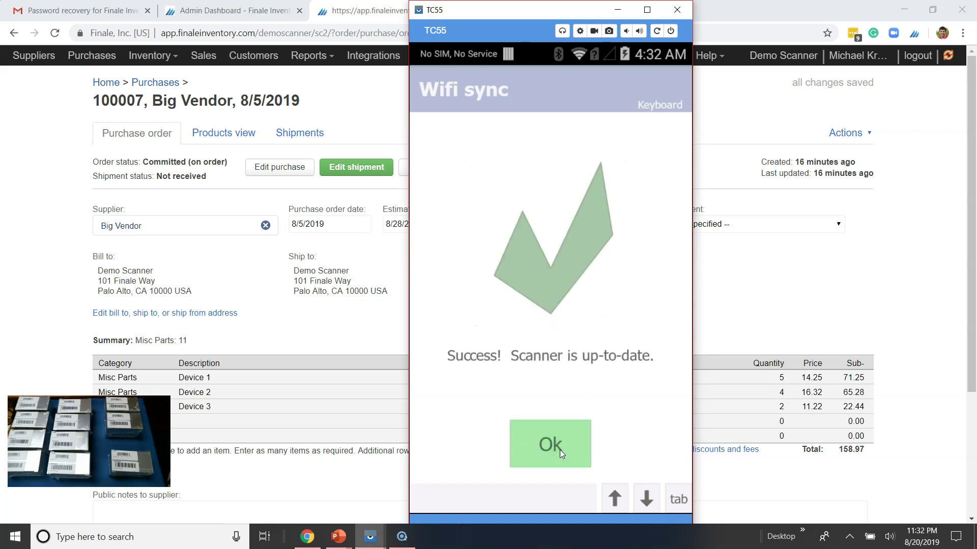
{"action": "left_click", "coordinate": [560, 450]}
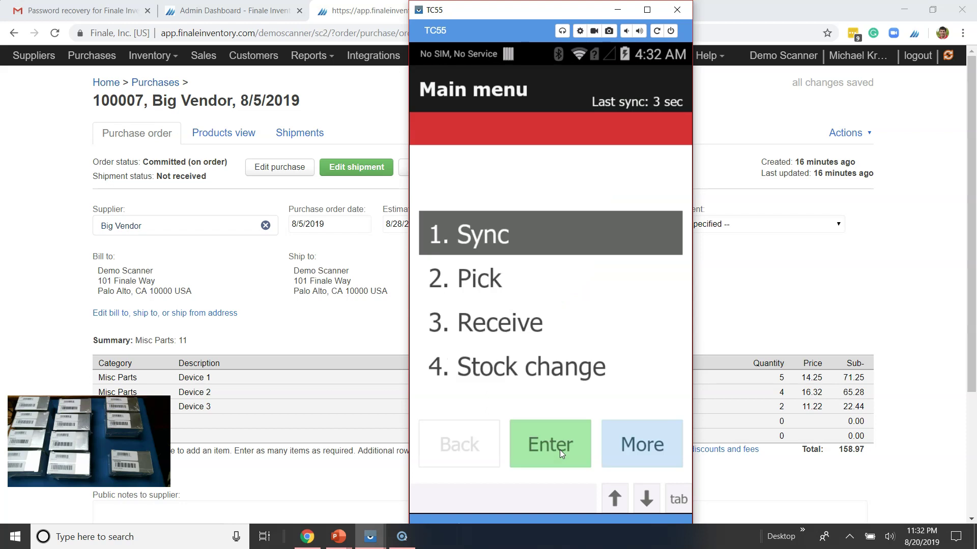
Start receiving against the Big Vendor purchase order by its order ID, with A03 as the default sublocation.
{"action": "left_click", "coordinate": [508, 325]}
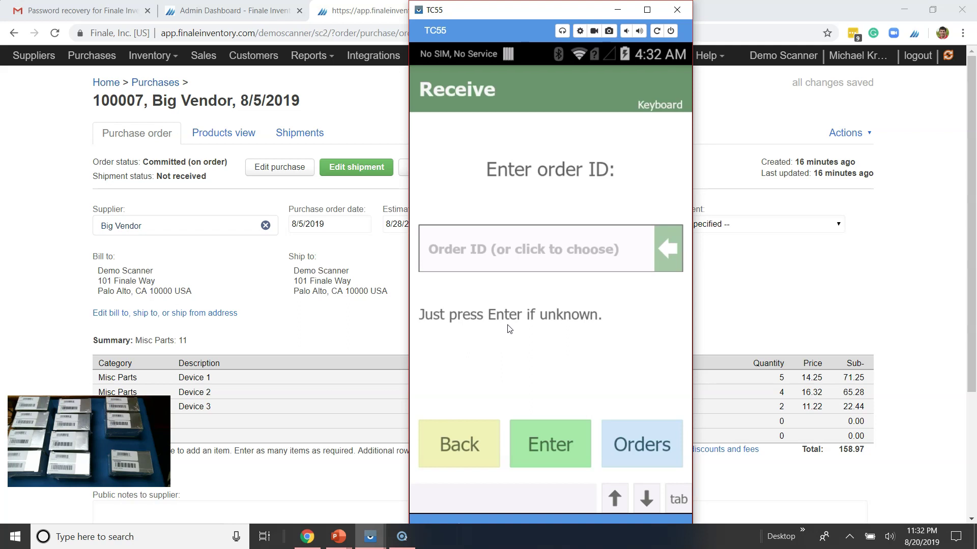
{"action": "type", "text": "100007"}
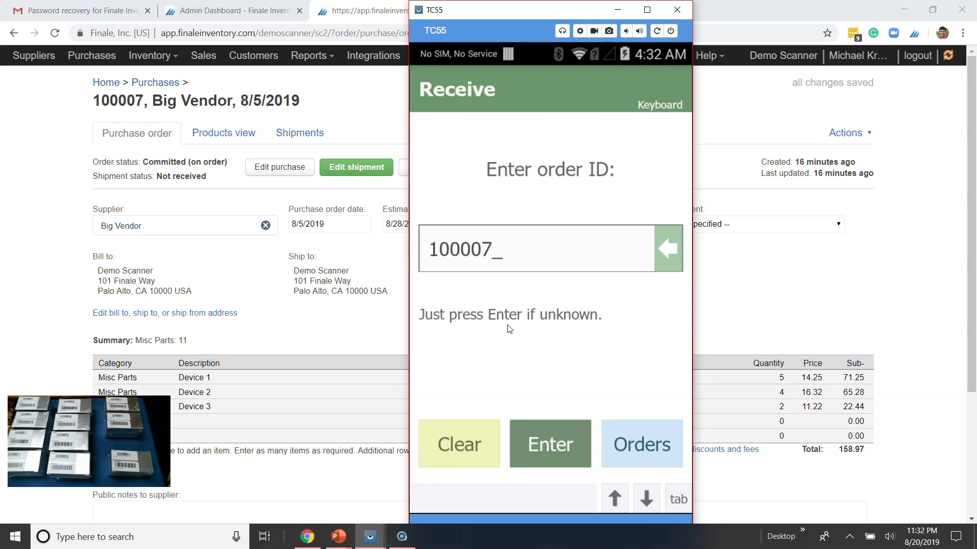
{"action": "key", "text": "Return"}
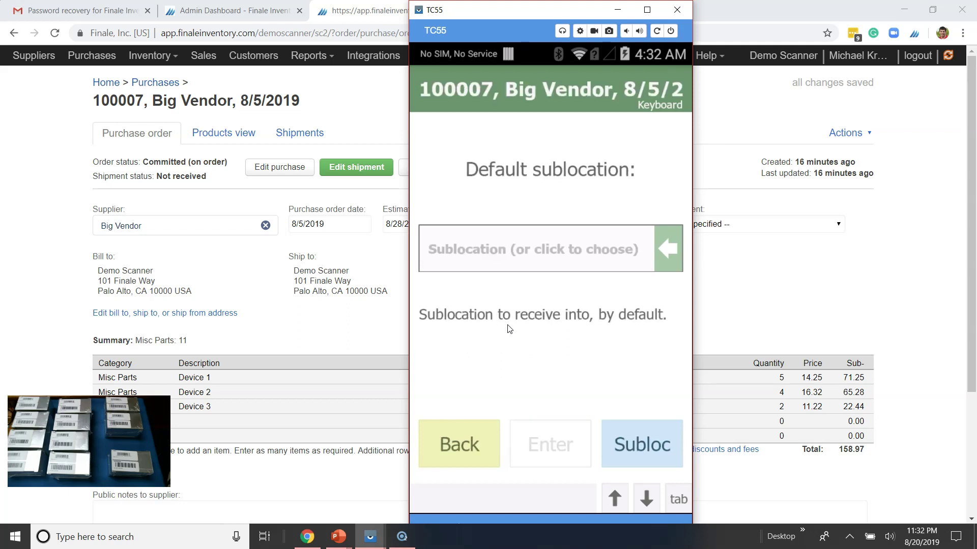
{"action": "left_click", "coordinate": [559, 247]}
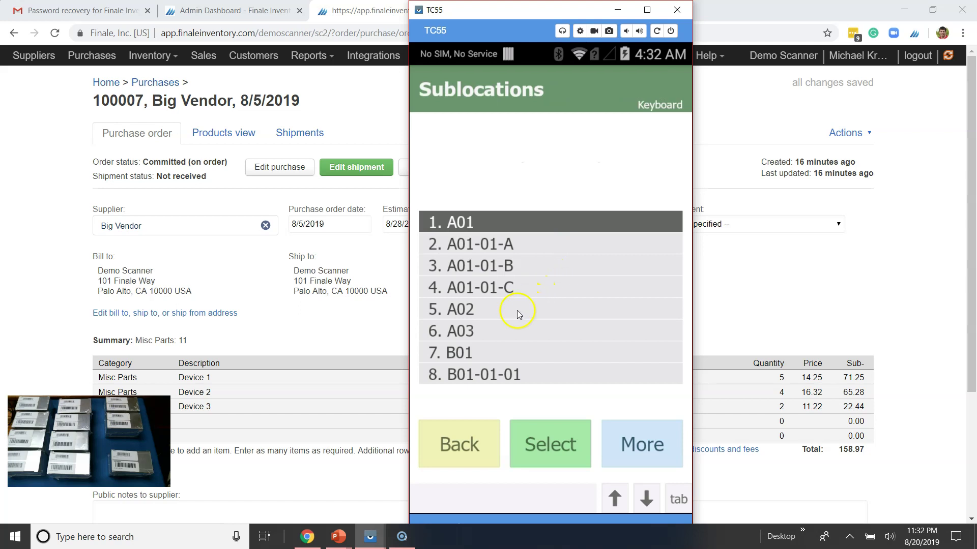
{"action": "left_click", "coordinate": [493, 334]}
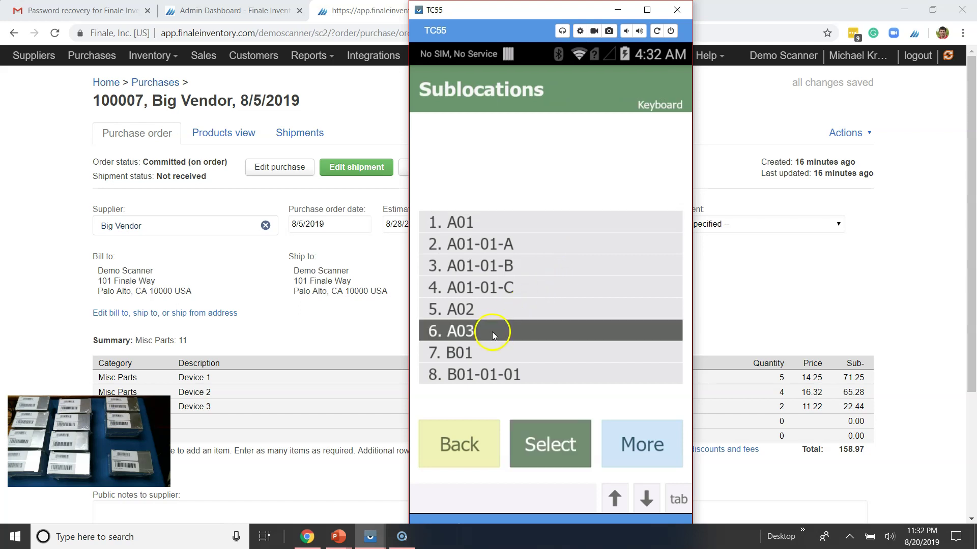
{"action": "left_click", "coordinate": [553, 433]}
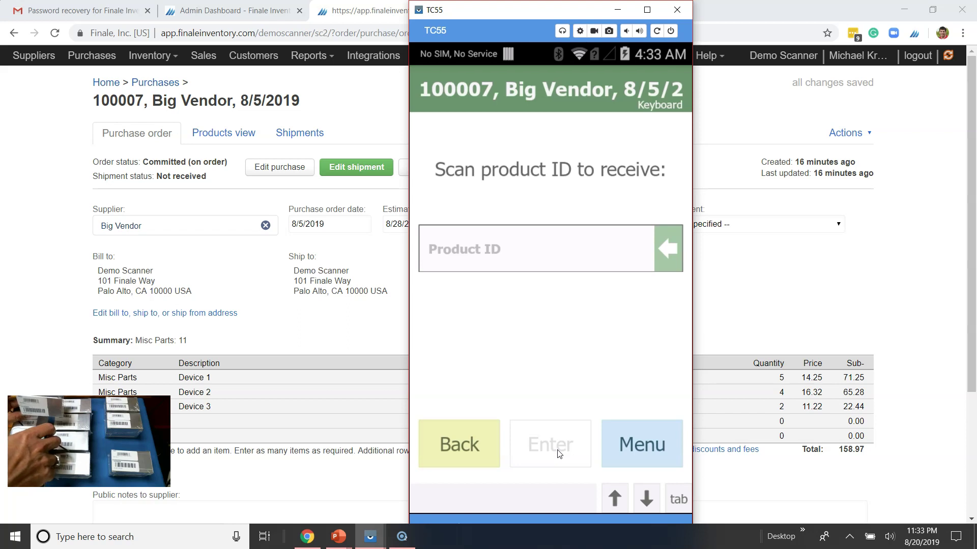
{"action": "type", "text": "200001000263"}
{"action": "key", "text": "Return"}
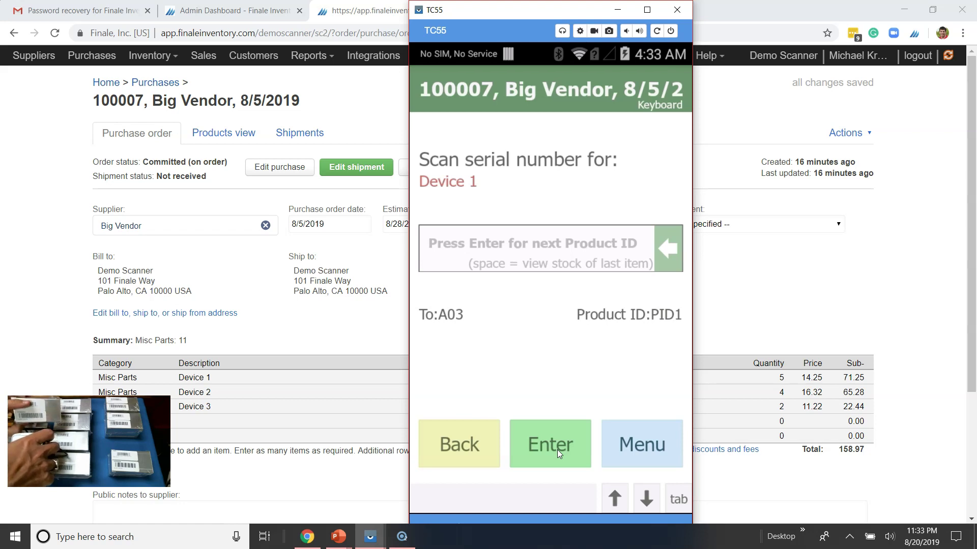
{"action": "type", "text": "111222333"}
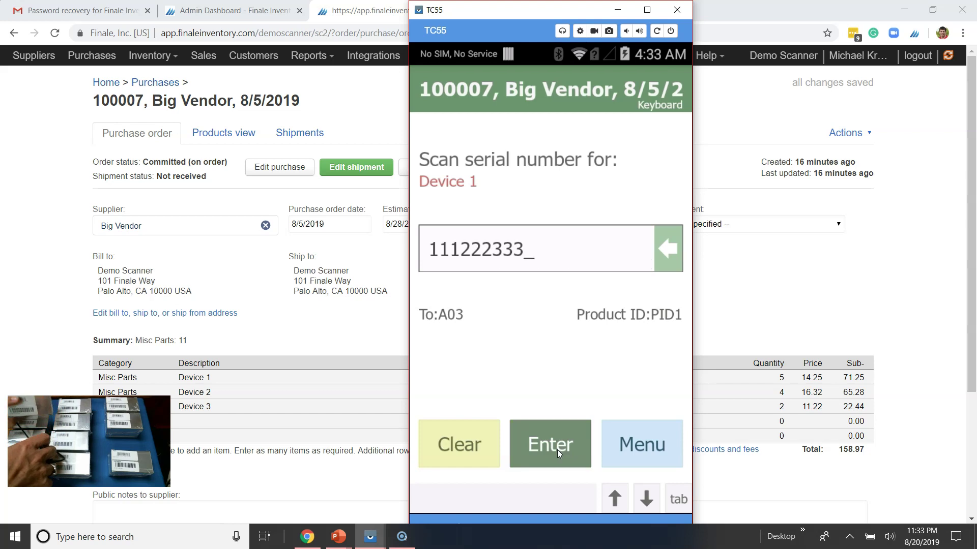
{"action": "key", "text": "Return"}
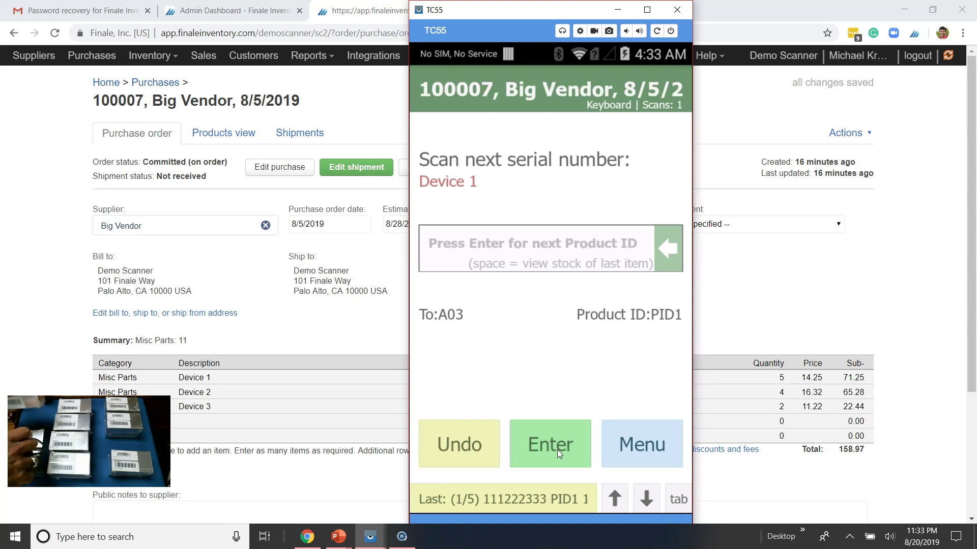
{"action": "type", "text": "121212121"}
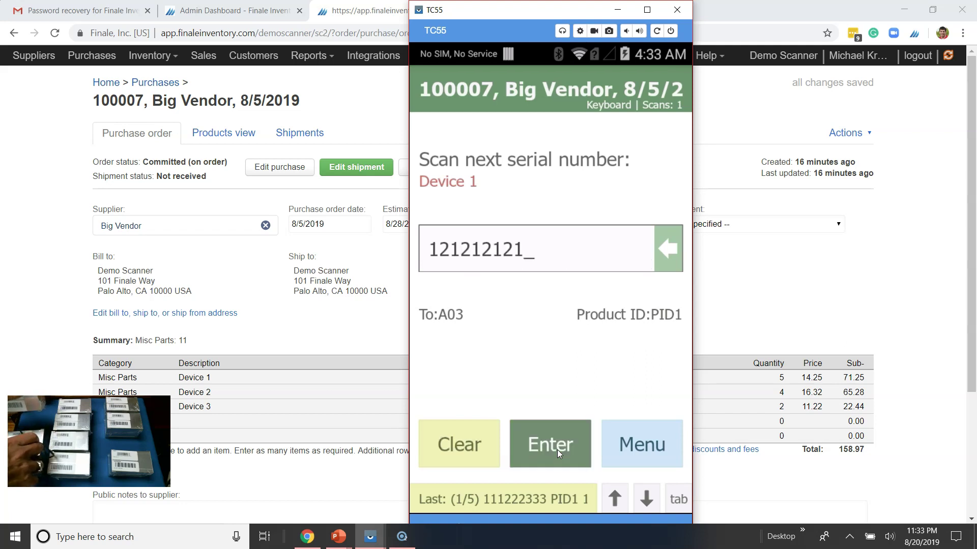
{"action": "key", "text": "Return"}
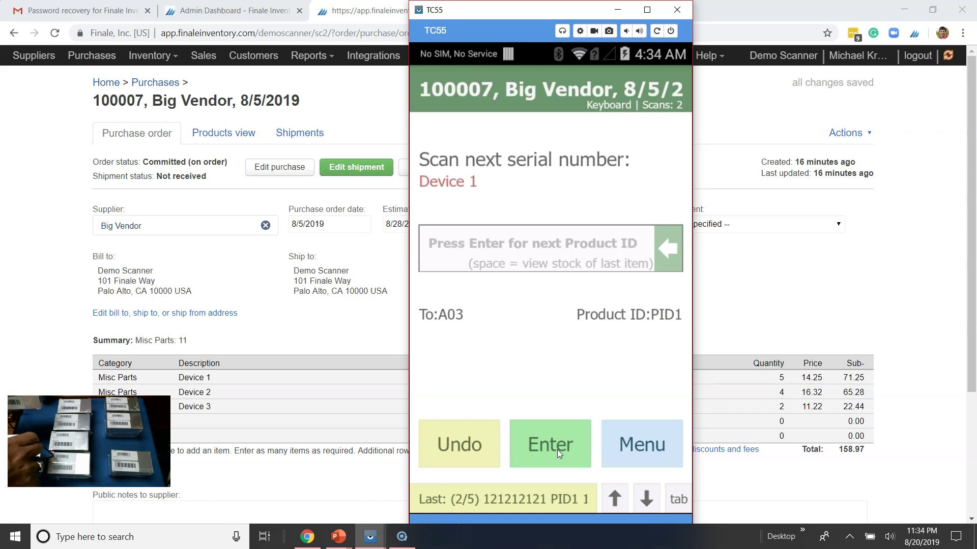
{"action": "type", "text": "555666777"}
{"action": "key", "text": "Return"}
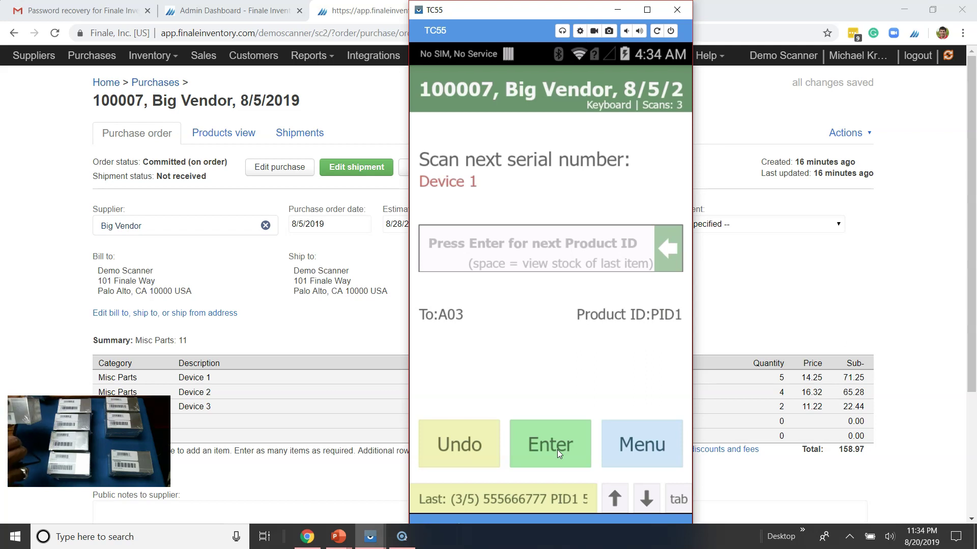
{"action": "type", "text": "232323232"}
{"action": "key", "text": "Return"}
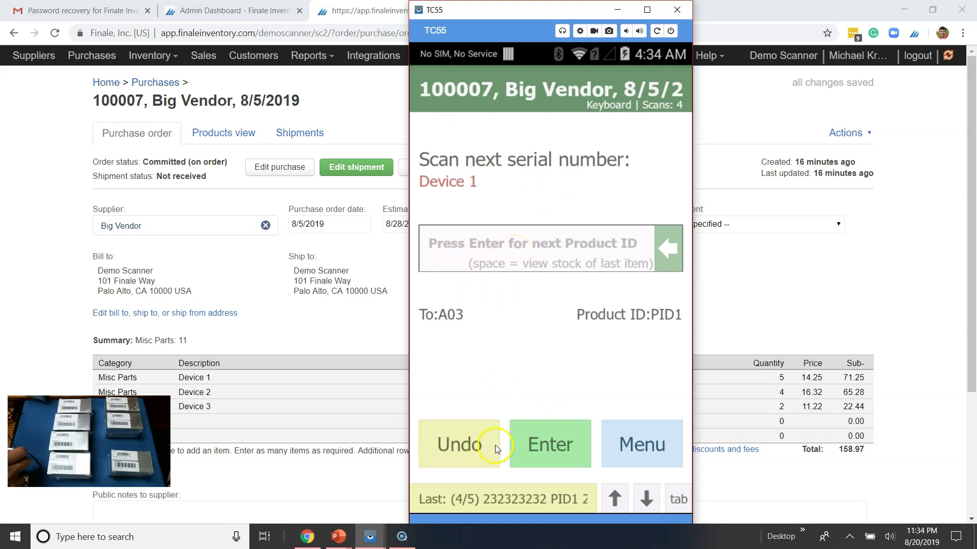
{"action": "left_click", "coordinate": [523, 437]}
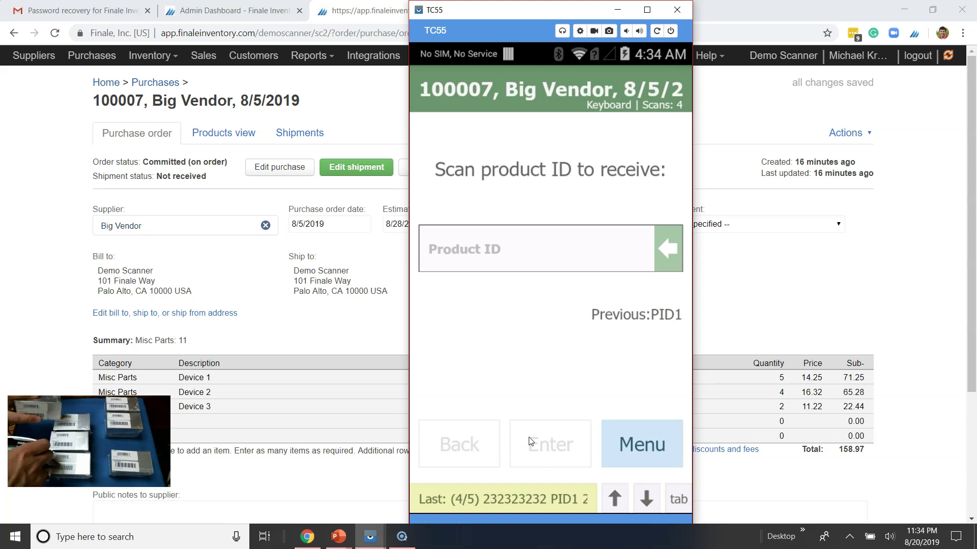
{"action": "type", "text": "200001000270"}
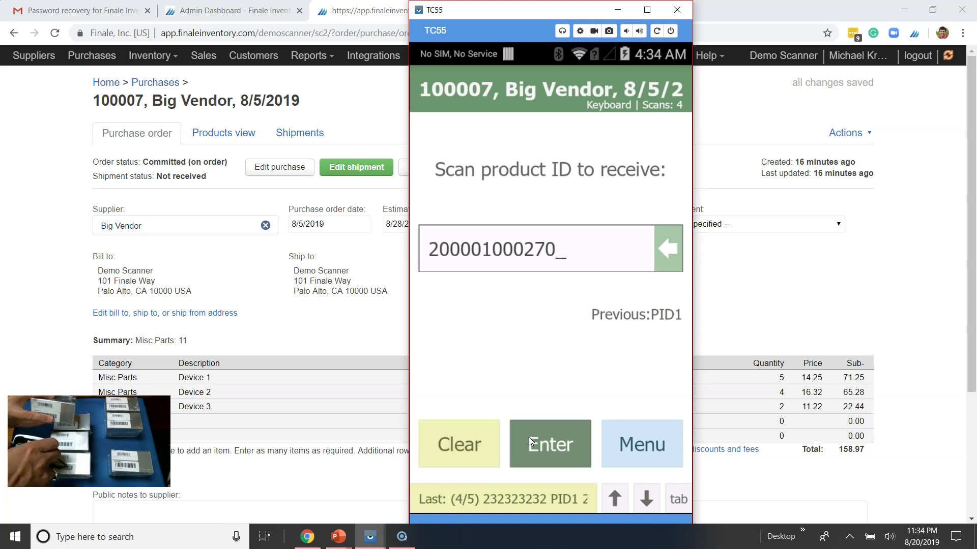
{"action": "key", "text": "Return"}
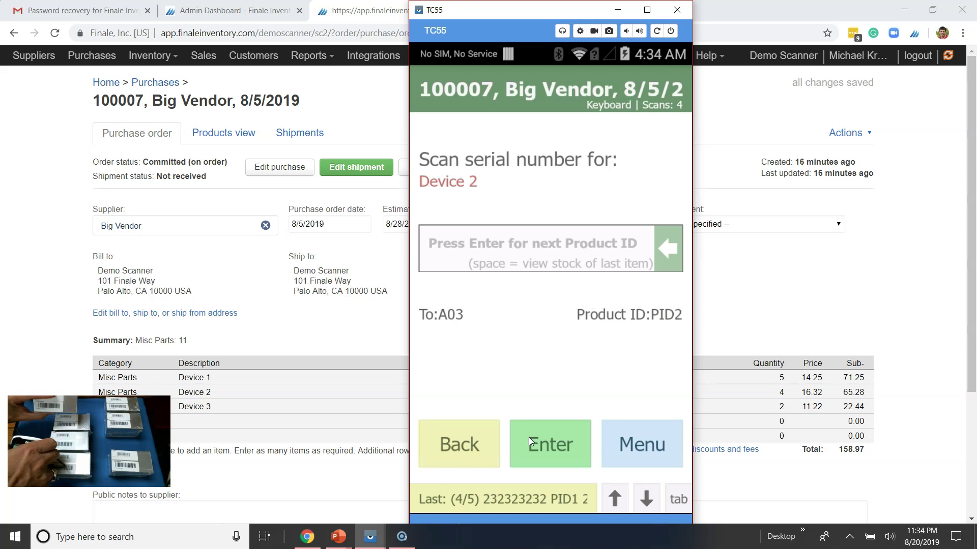
{"action": "type", "text": "676767676"}
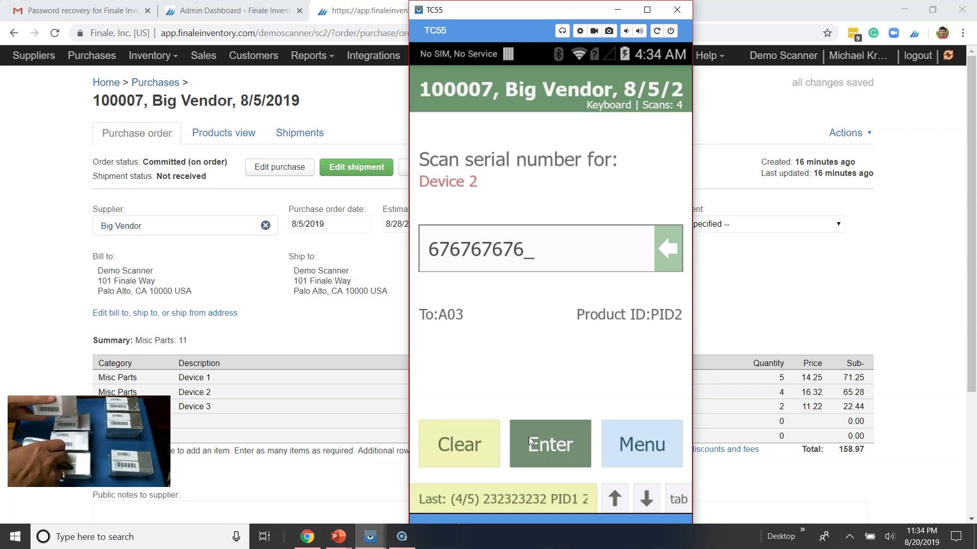
{"action": "key", "text": "Return"}
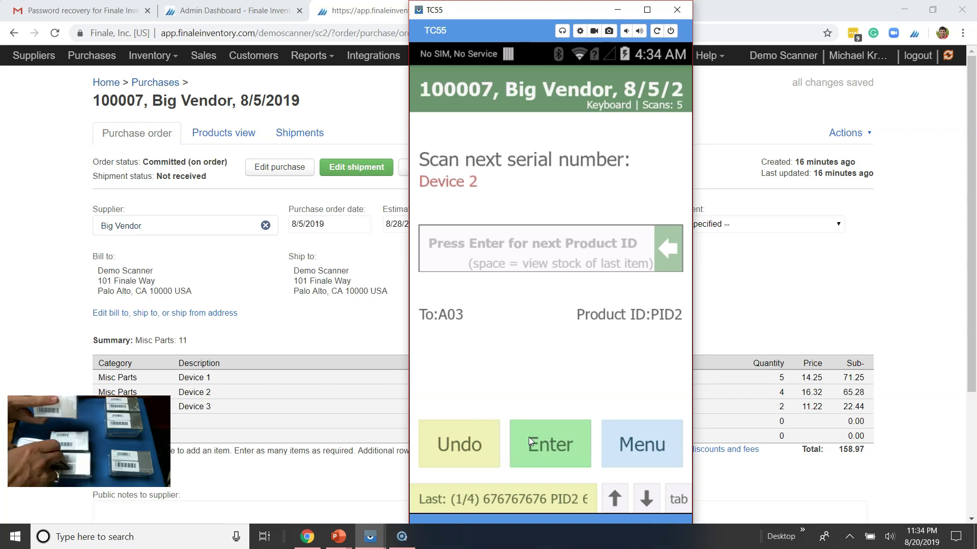
{"action": "type", "text": "565656565"}
{"action": "key", "text": "Return"}
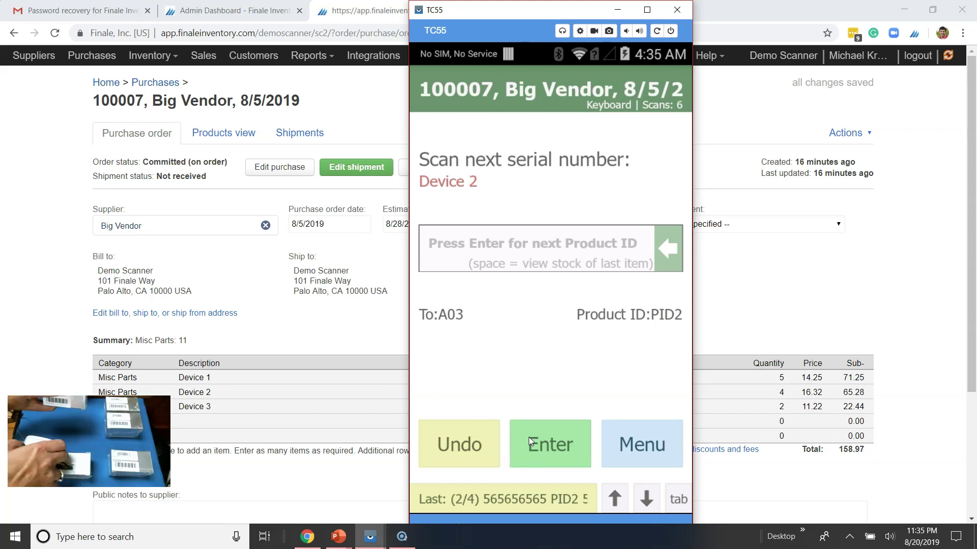
{"action": "type", "text": "787878787"}
{"action": "key", "text": "Return"}
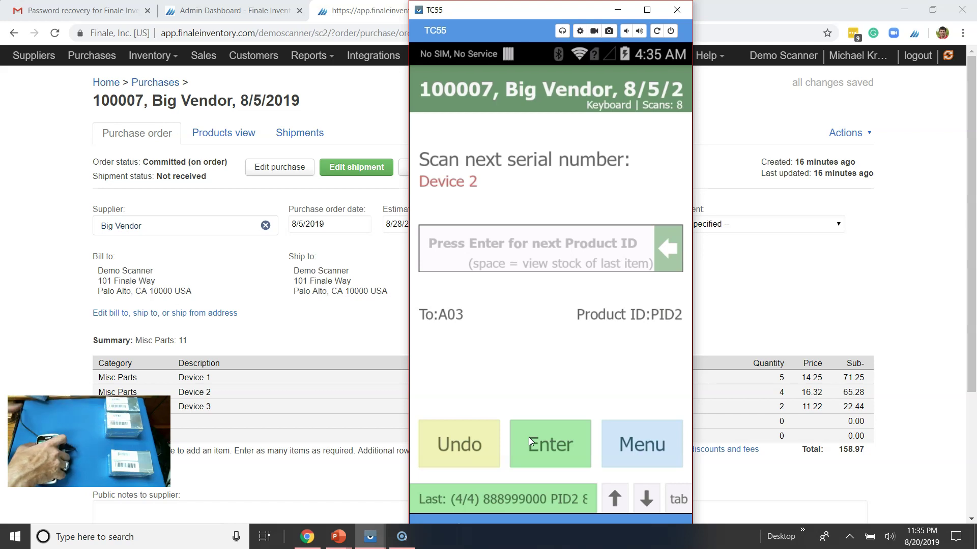
{"action": "left_click", "coordinate": [554, 426]}
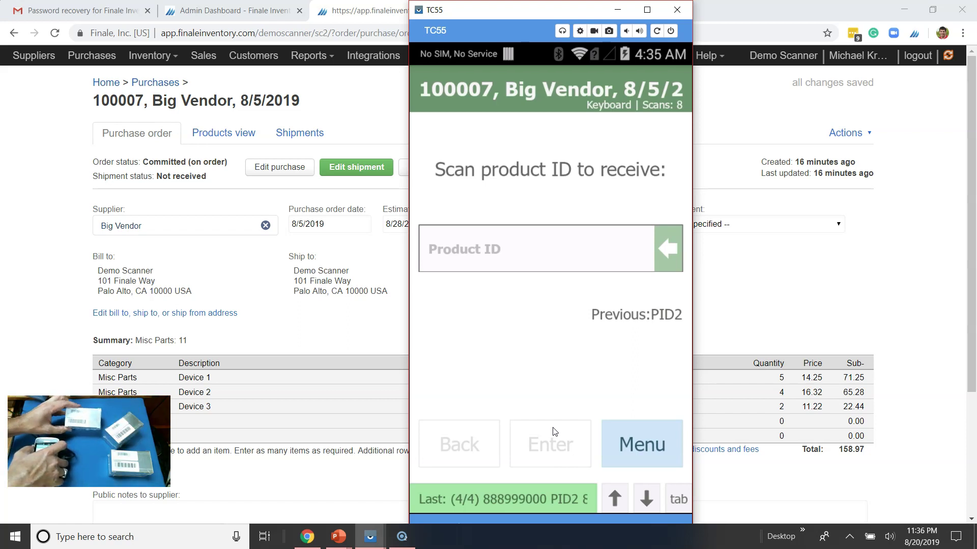
{"action": "type", "text": "200001000287"}
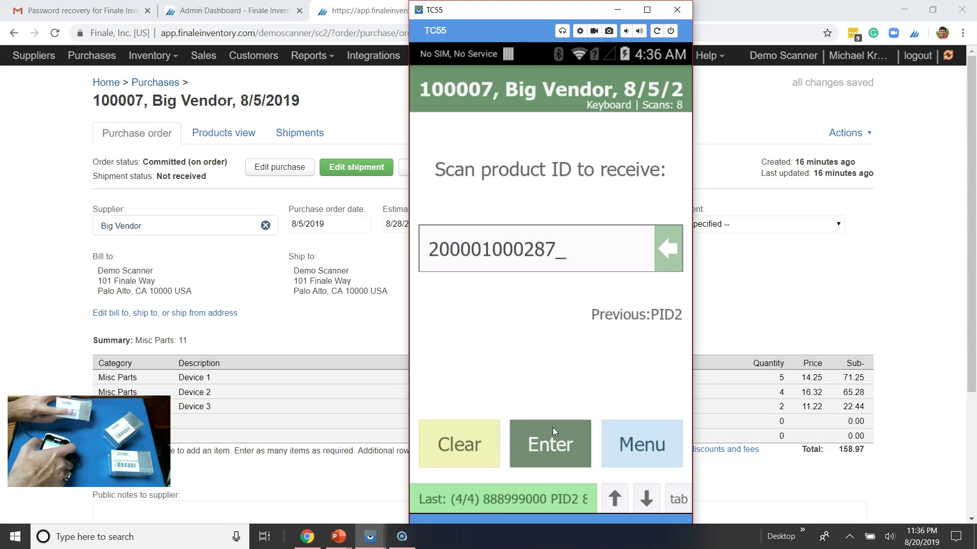
{"action": "key", "text": "Return"}
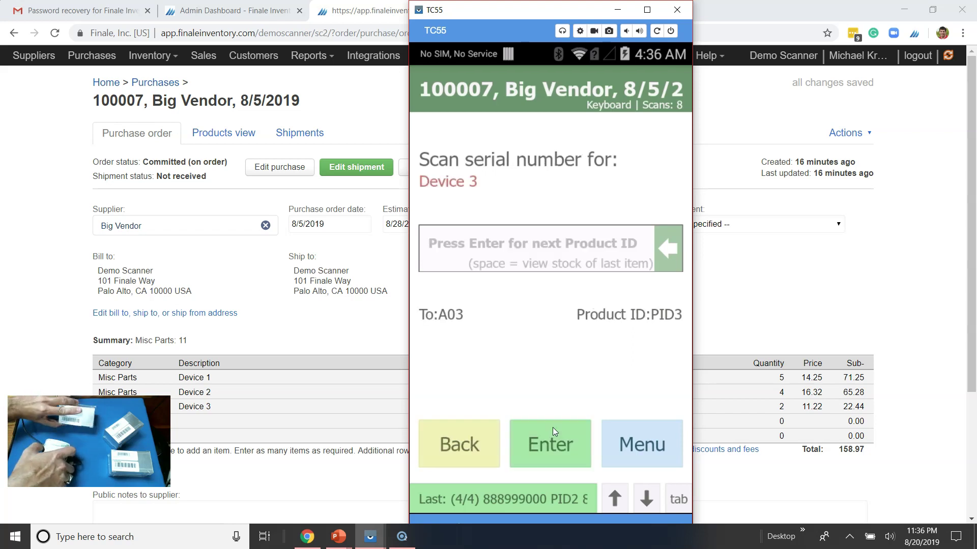
{"action": "type", "text": "898989898"}
{"action": "key", "text": "Return"}
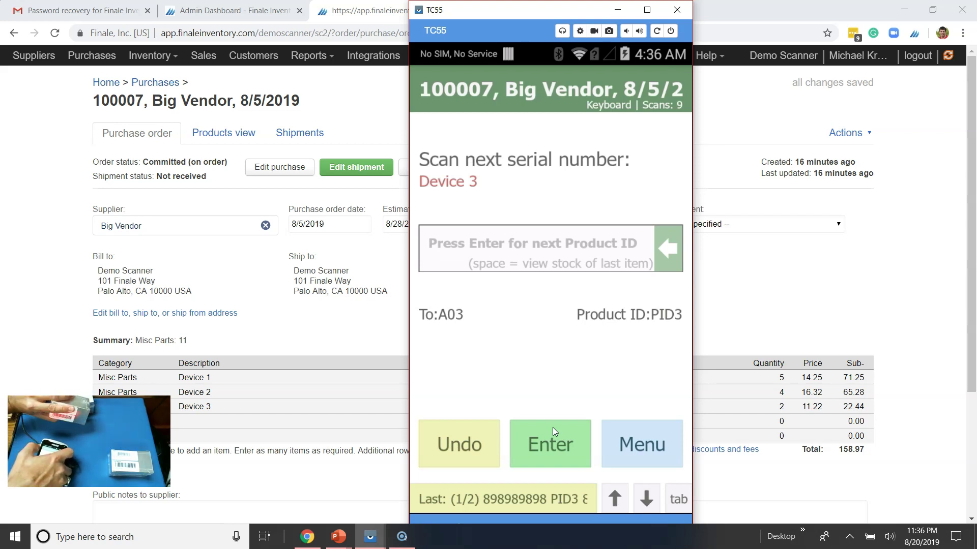
{"action": "type", "text": "909090909"}
{"action": "key", "text": "Return"}
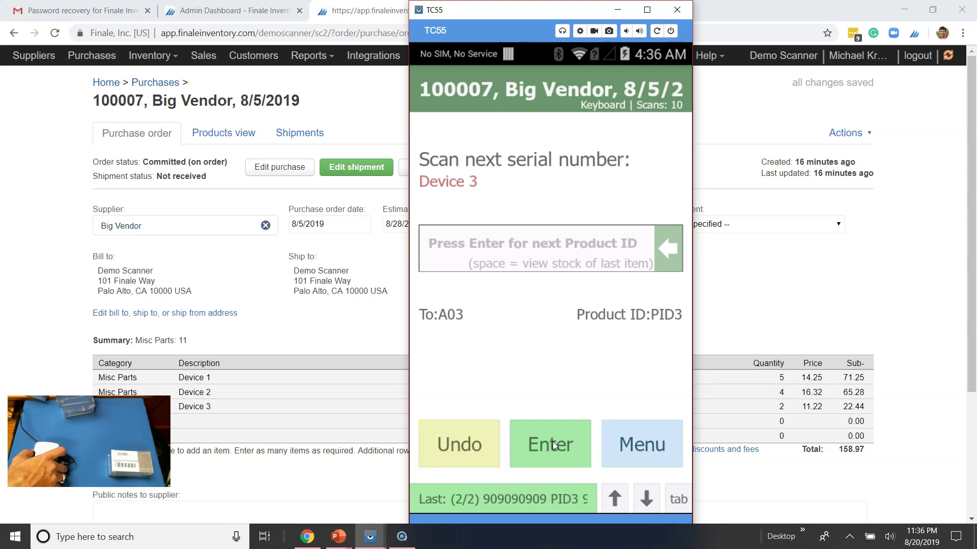
{"action": "left_click", "coordinate": [552, 442]}
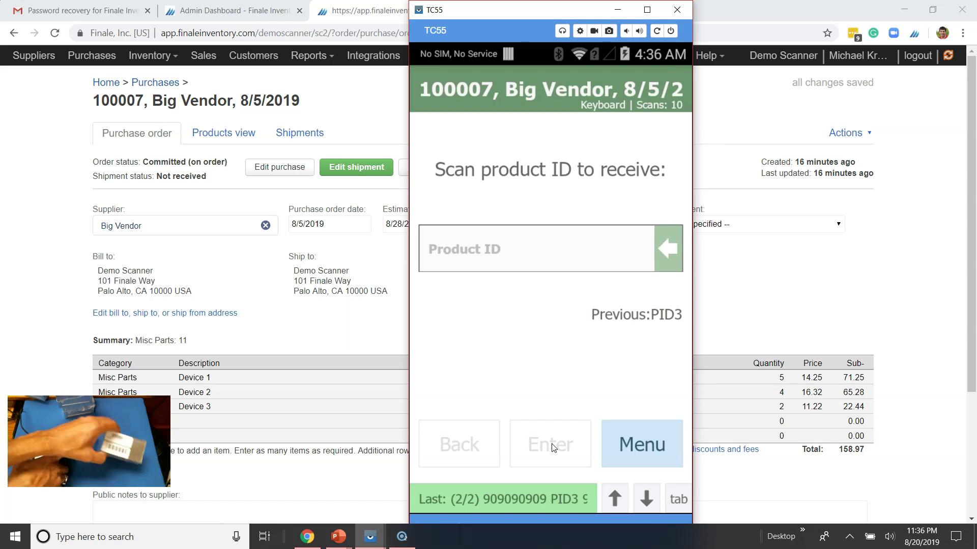
{"action": "type", "text": "200001000263"}
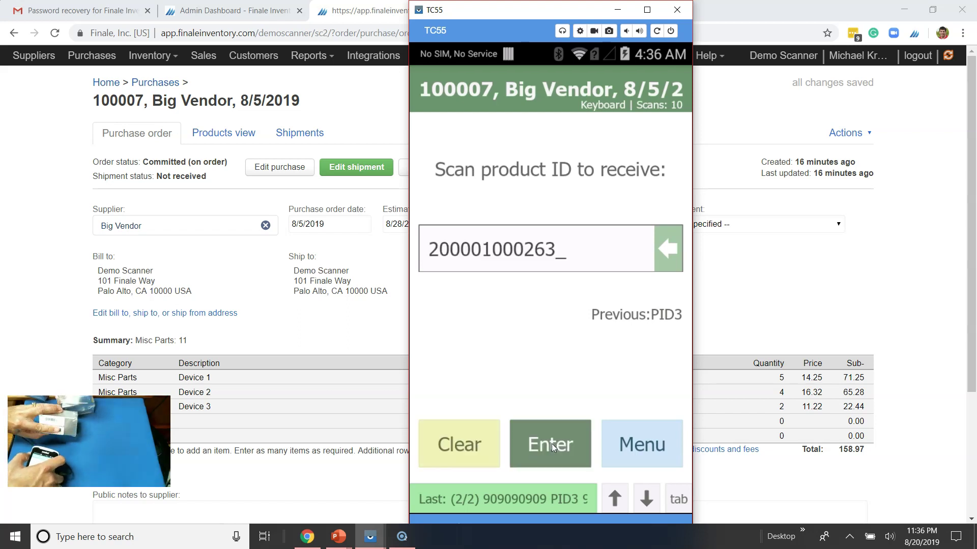
{"action": "key", "text": "Return"}
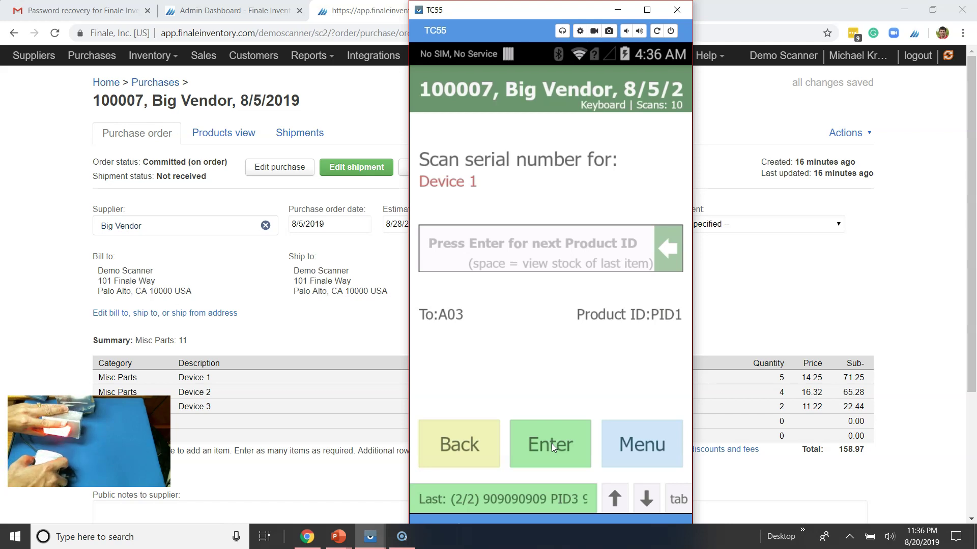
{"action": "type", "text": "454545454"}
{"action": "key", "text": "Return"}
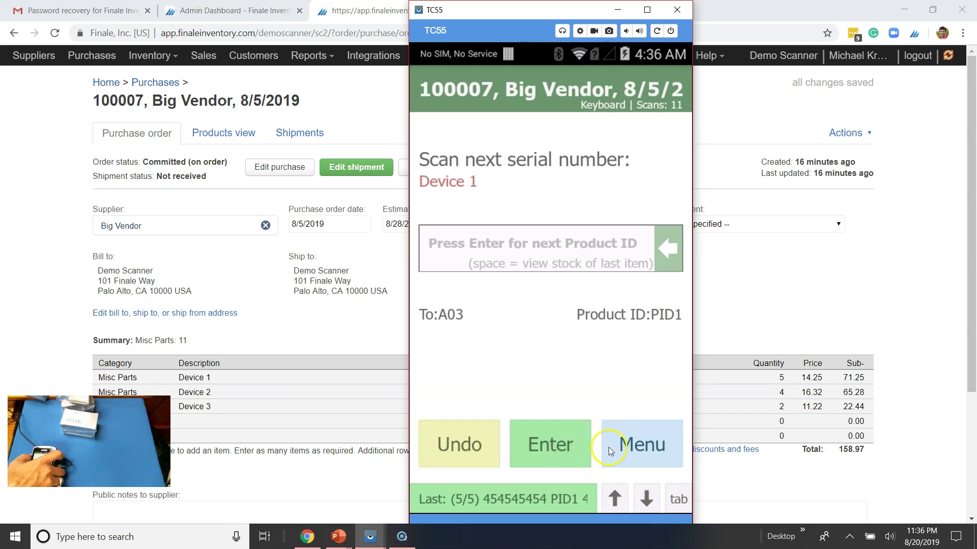
Review the scanned items and quantities for the purchase order on the scanner, and close the review.
{"action": "left_click", "coordinate": [652, 453]}
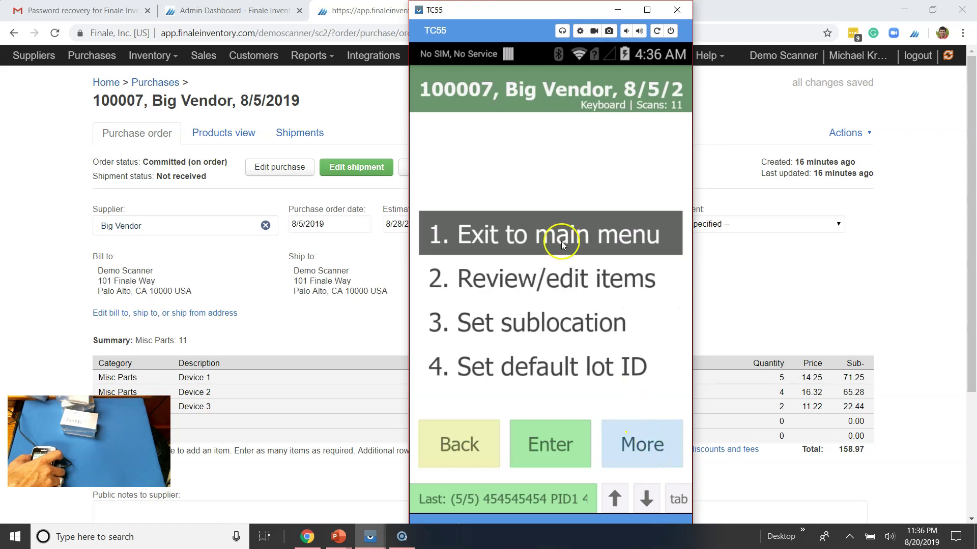
{"action": "left_click", "coordinate": [575, 288]}
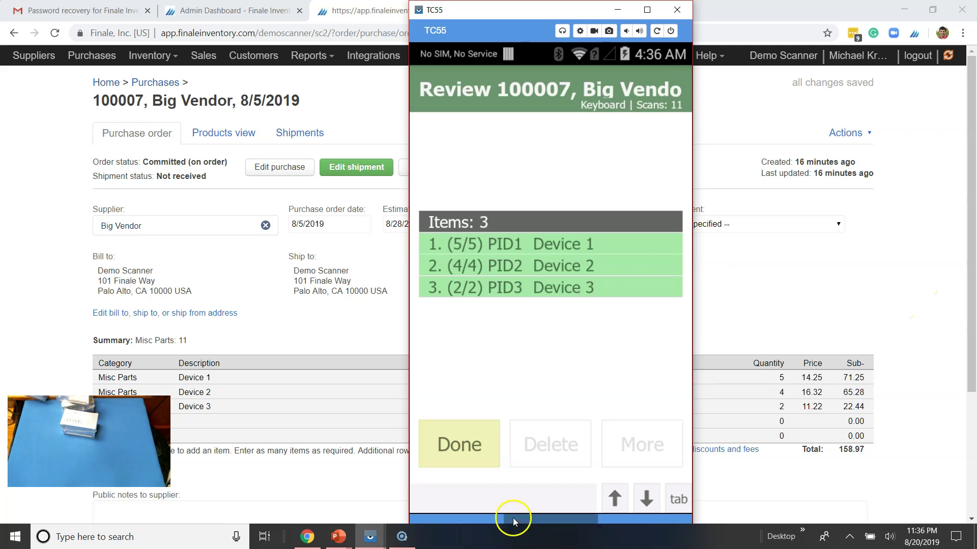
{"action": "left_click", "coordinate": [469, 457]}
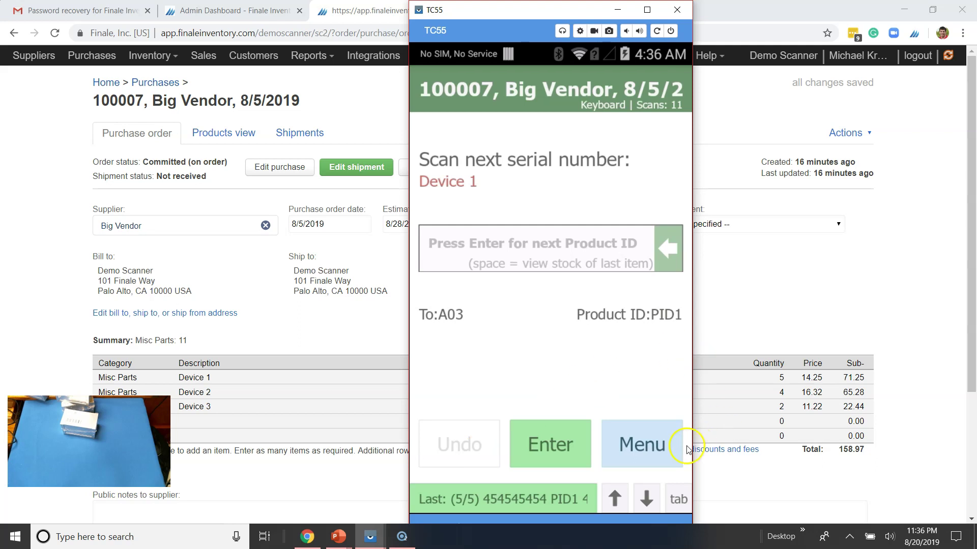
Exit receiving to the scanner's main menu and sync the scans over wifi.
{"action": "left_click", "coordinate": [656, 444]}
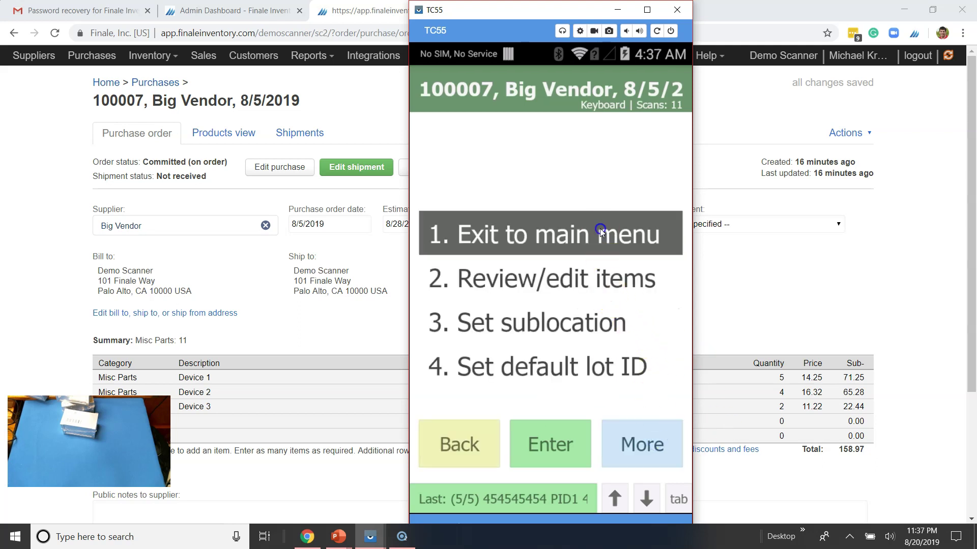
{"action": "left_click", "coordinate": [599, 230]}
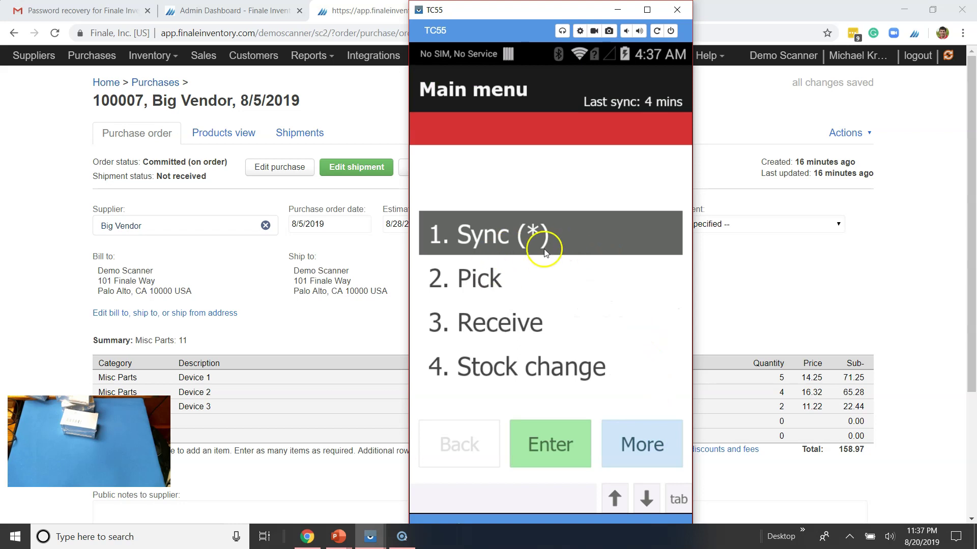
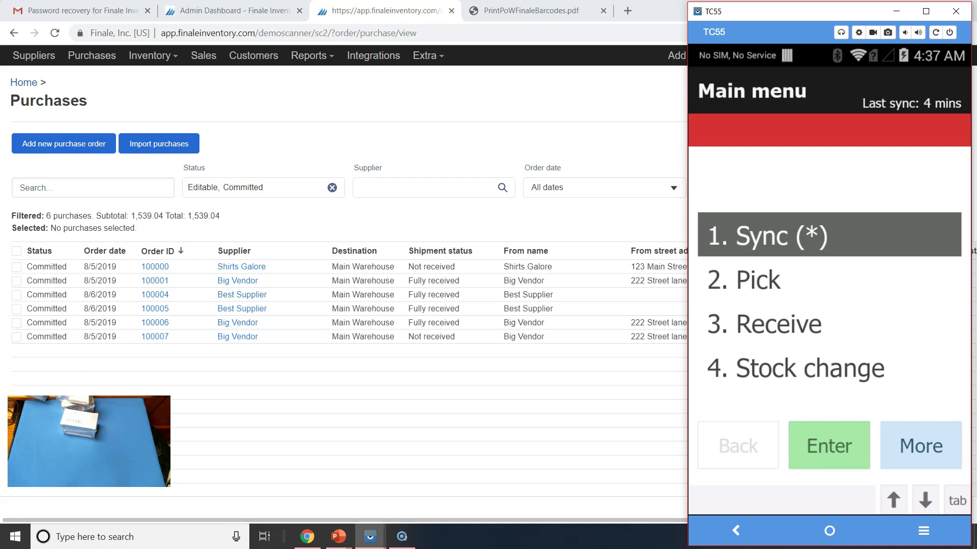
{"action": "key", "text": "Return"}
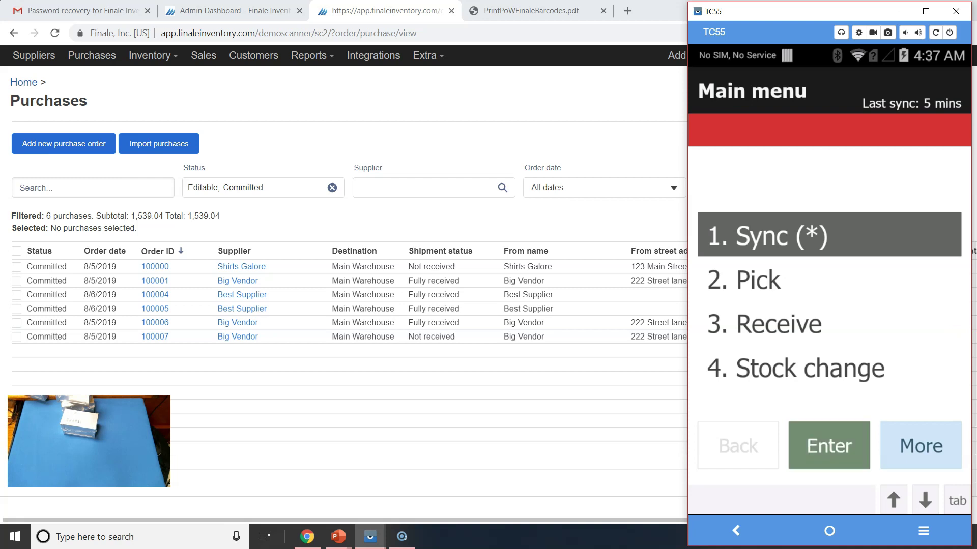
{"action": "key", "text": "Return"}
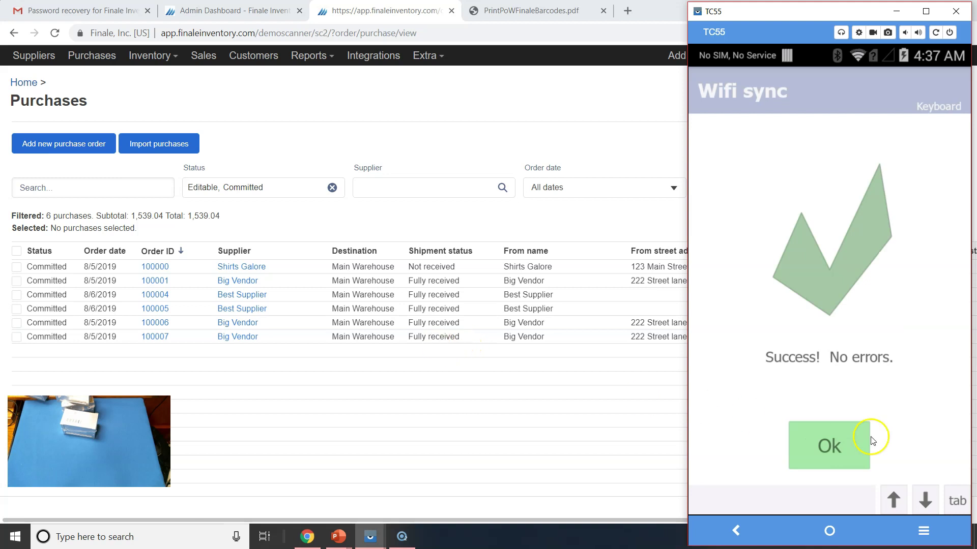
{"action": "left_click", "coordinate": [839, 441]}
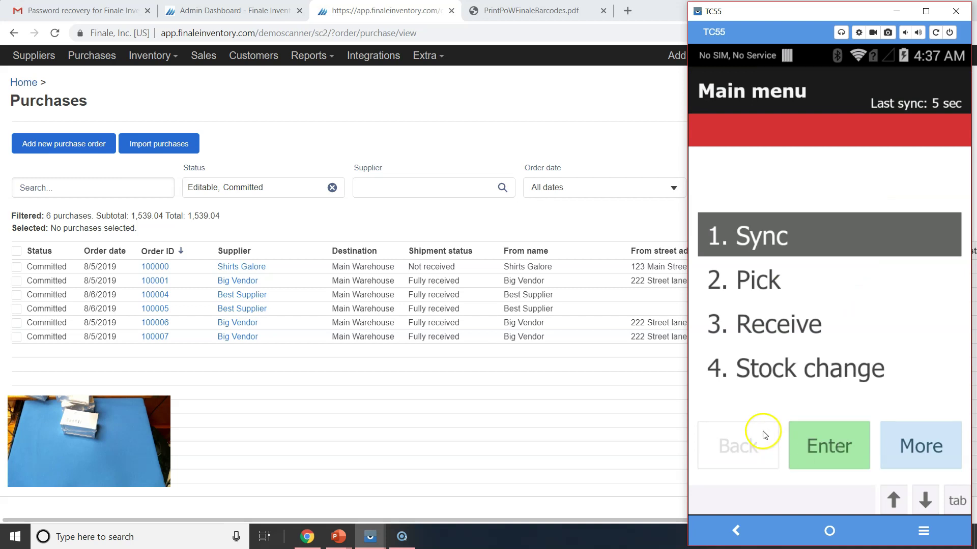
Show the shipments of the just-received Big Vendor purchase order in the browser, with the scanner window minimized.
{"action": "left_click", "coordinate": [156, 337]}
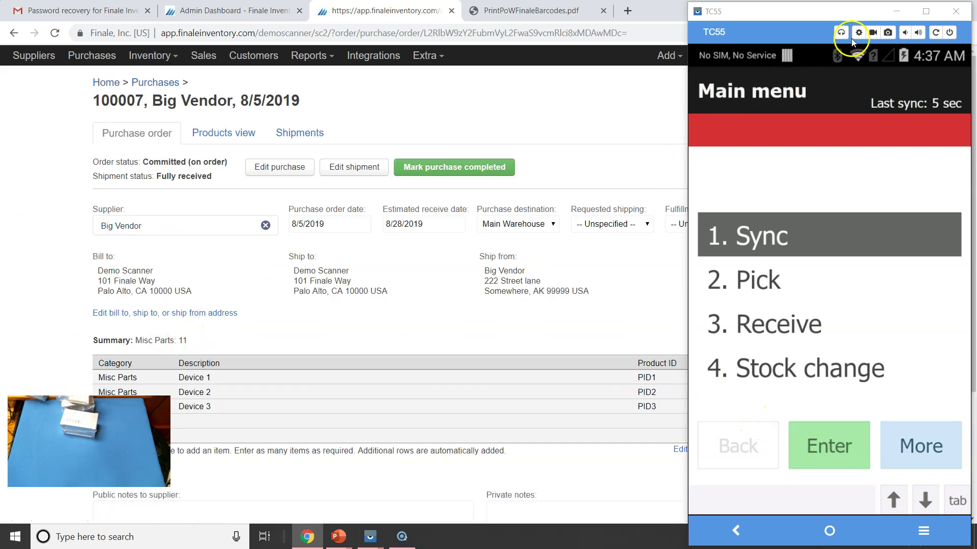
{"action": "left_click", "coordinate": [896, 12]}
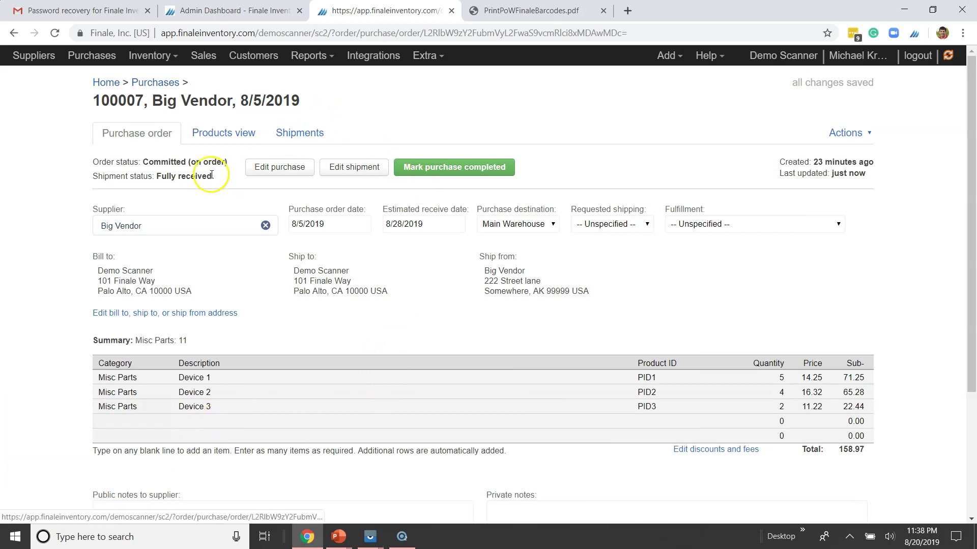
{"action": "left_click", "coordinate": [289, 134]}
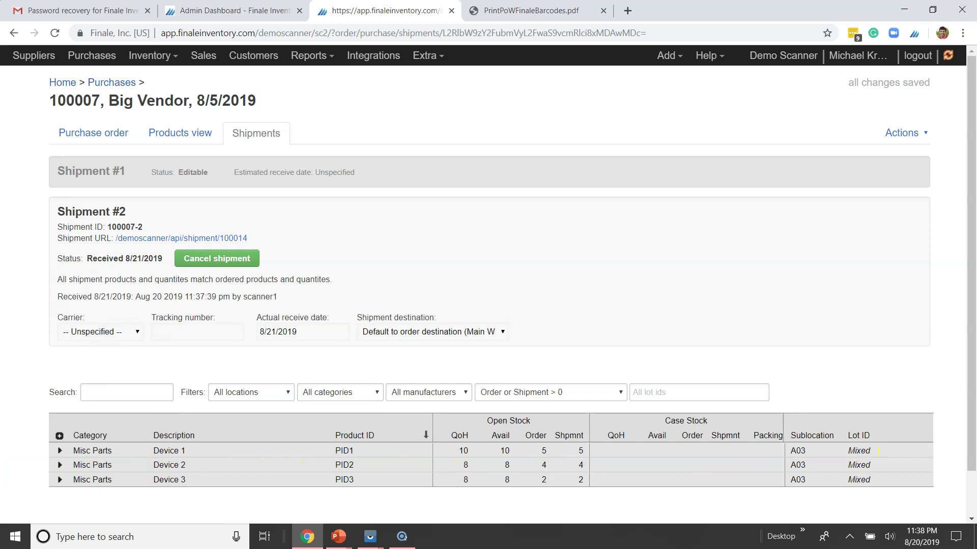
Expand all products in Shipment #2 and review the received lot numbers of Device 1, Device 2 and Device 3.
{"action": "left_click", "coordinate": [59, 436]}
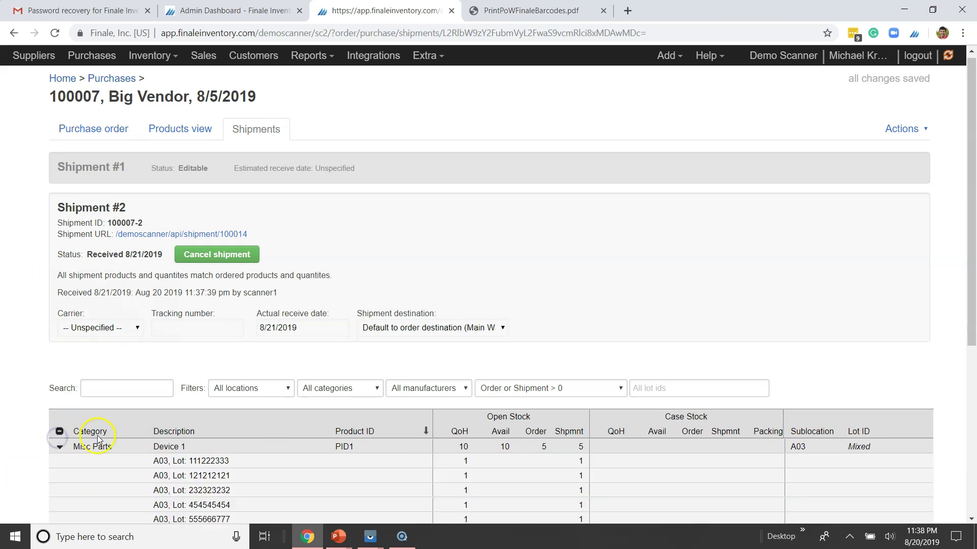
{"action": "scroll", "coordinate": [117, 422], "scroll_direction": "down", "scroll_amount": 3}
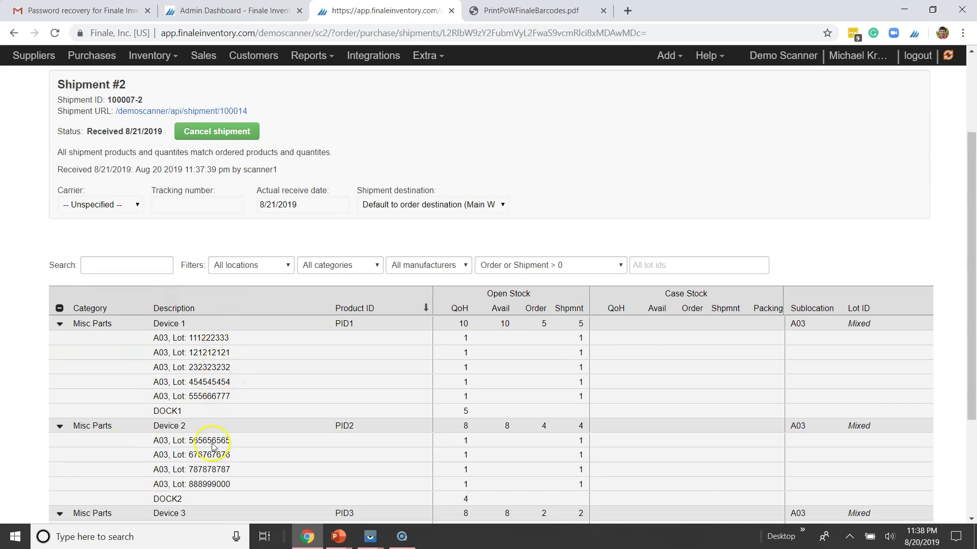
{"action": "scroll", "coordinate": [218, 450], "scroll_direction": "down", "scroll_amount": 1}
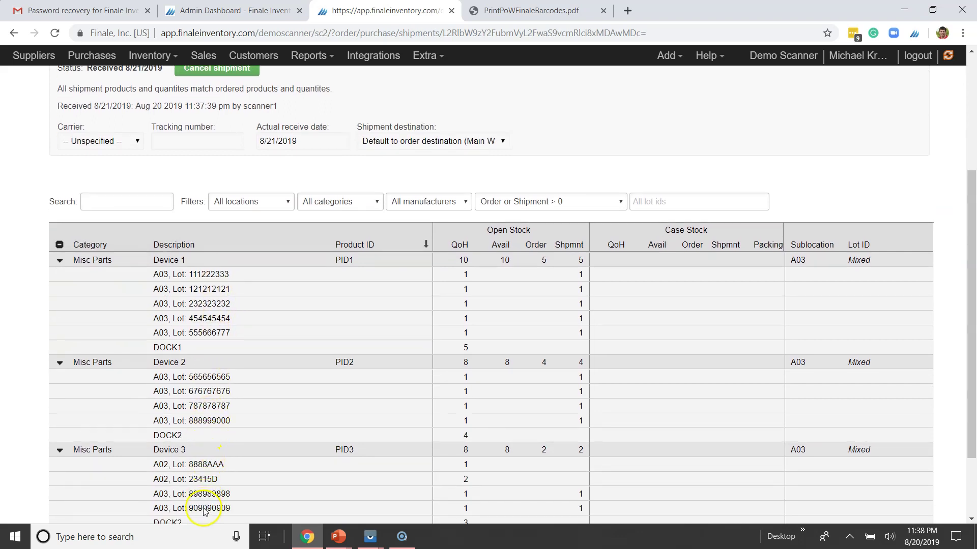
{"action": "scroll", "coordinate": [203, 510], "scroll_direction": "up", "scroll_amount": 3}
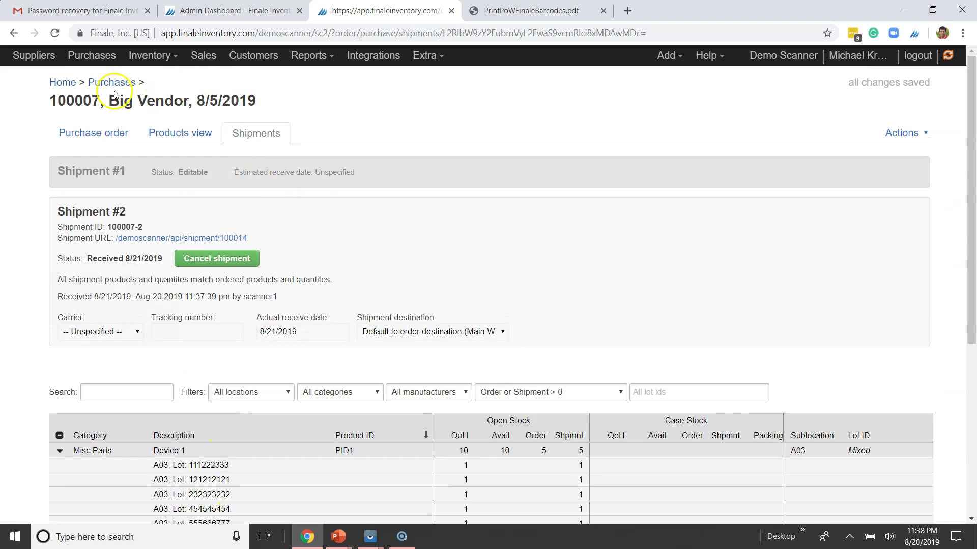
Leave the purchase order for the inventory stock list and expand product PID1 to check its stock by lot and sublocation.
{"action": "left_click", "coordinate": [113, 86]}
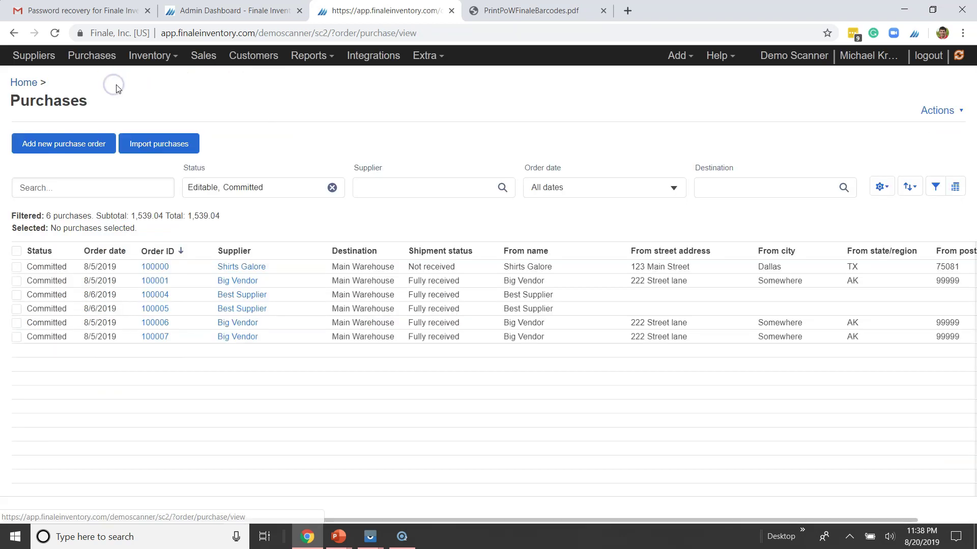
{"action": "left_click", "coordinate": [150, 57]}
{"action": "left_click", "coordinate": [154, 79]}
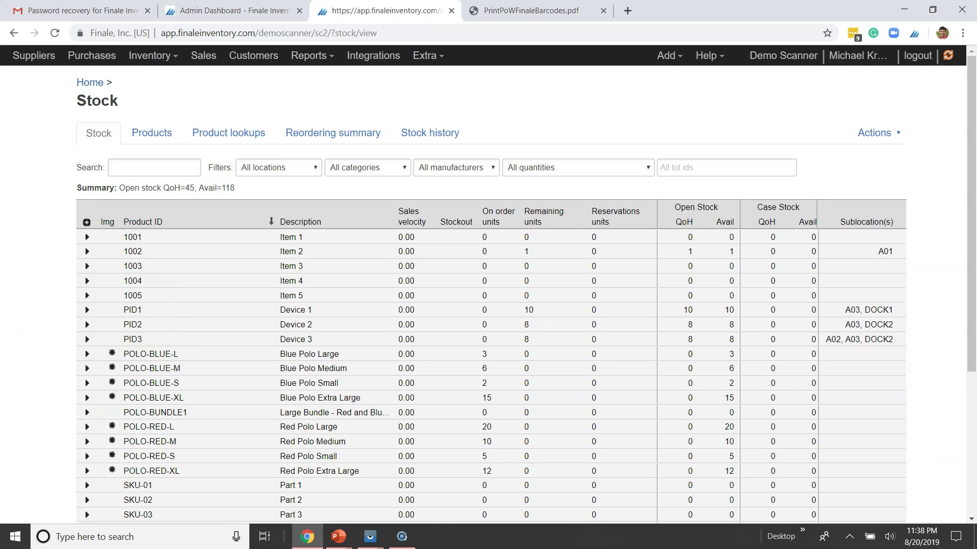
{"action": "left_click", "coordinate": [87, 311]}
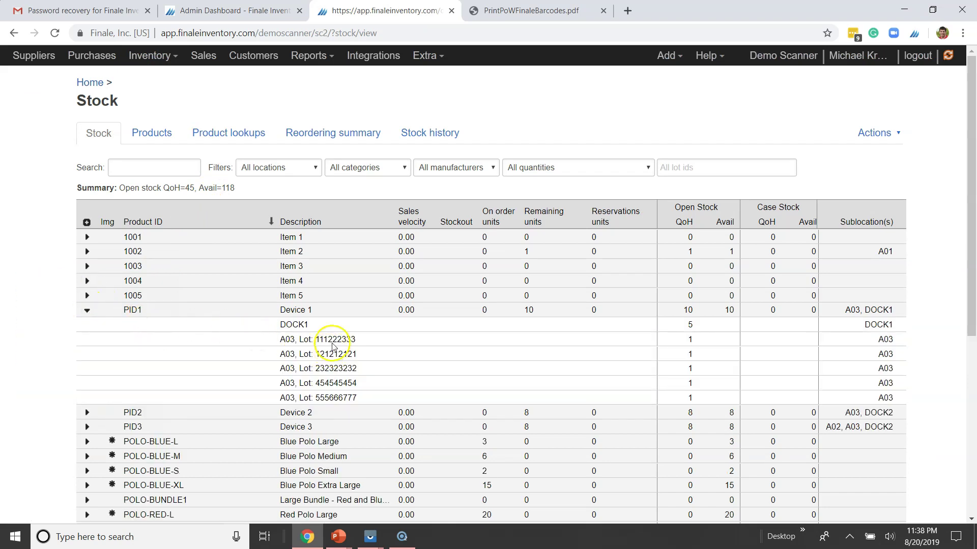